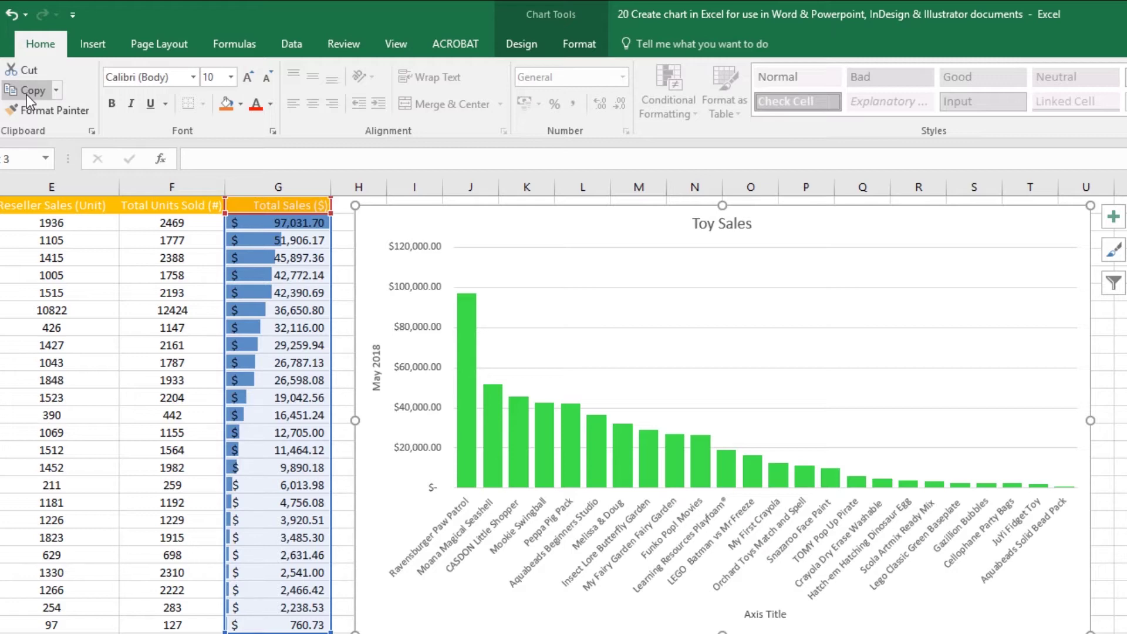
Step: Switch to the Word document and paste the copied Toy Sales chart under the June Sales Report heading, followed by a new line
key(alt+Tab)
key(alt+Tab)
key(alt+Tab)
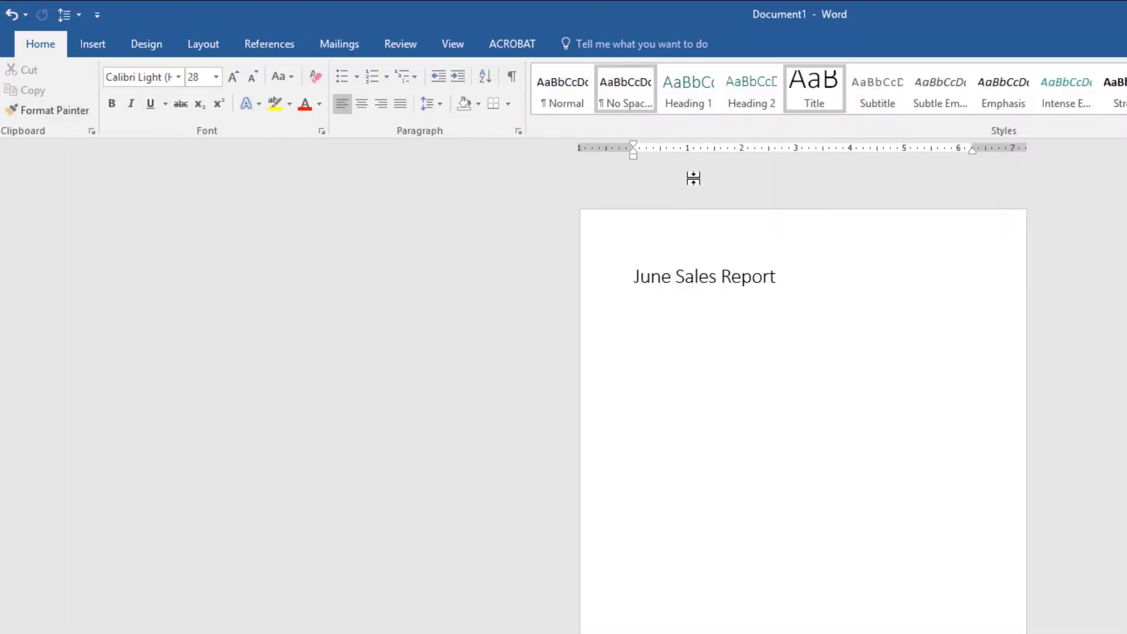
key(ctrl+v)
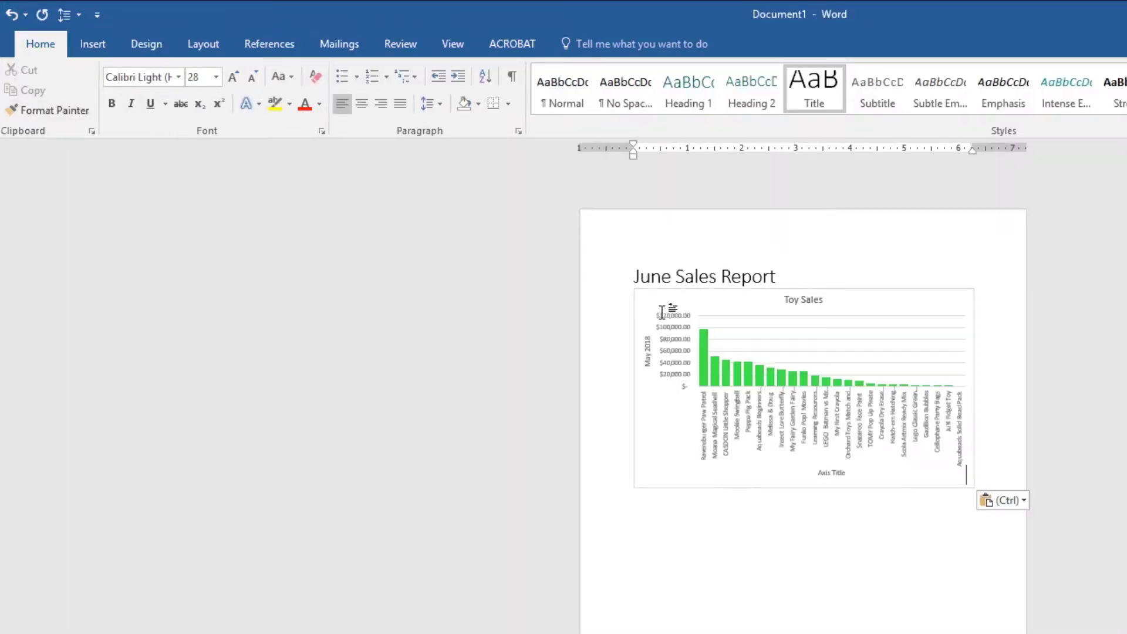
key(Return)
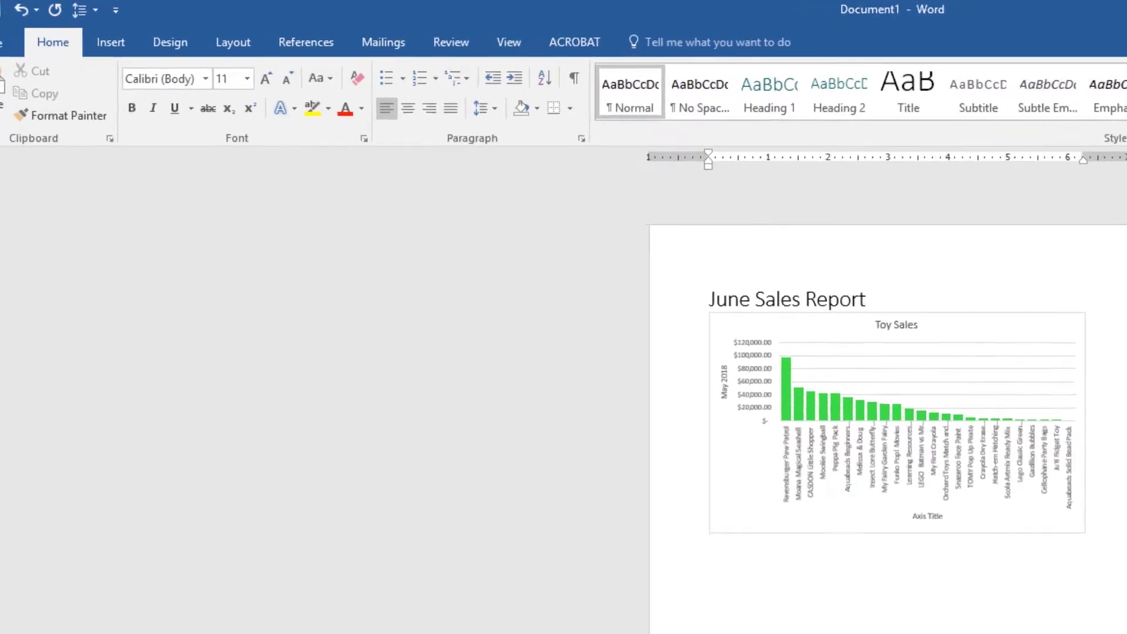
Step: Paste a second copy of the chart below the first using the destination theme and an embedded workbook
click(41, 165)
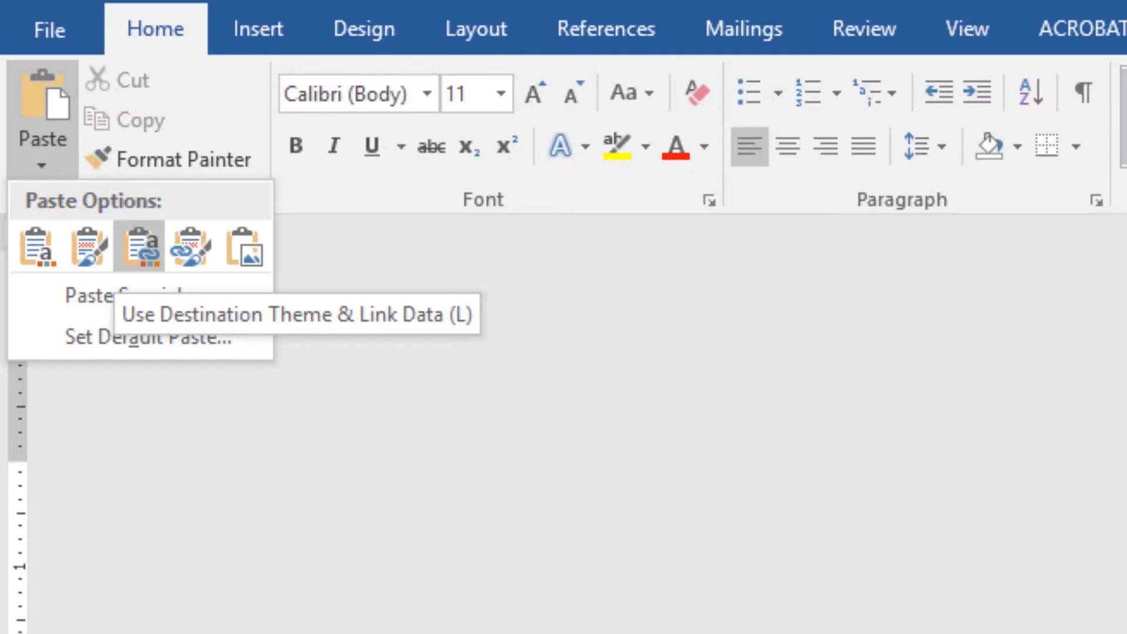
click(139, 246)
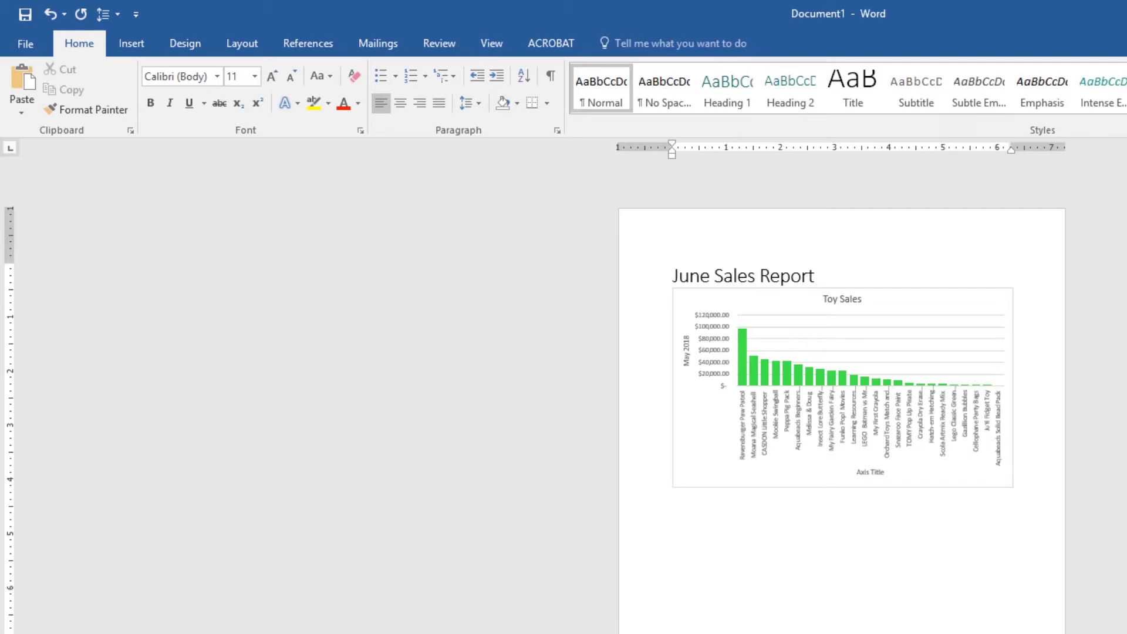
click(21, 105)
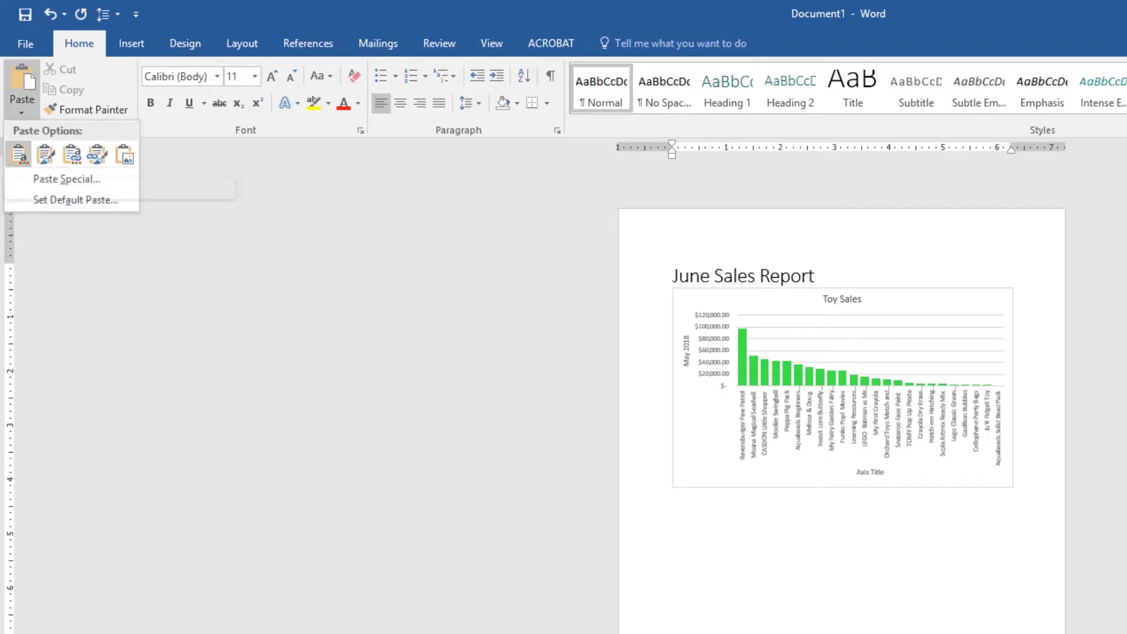
click(19, 154)
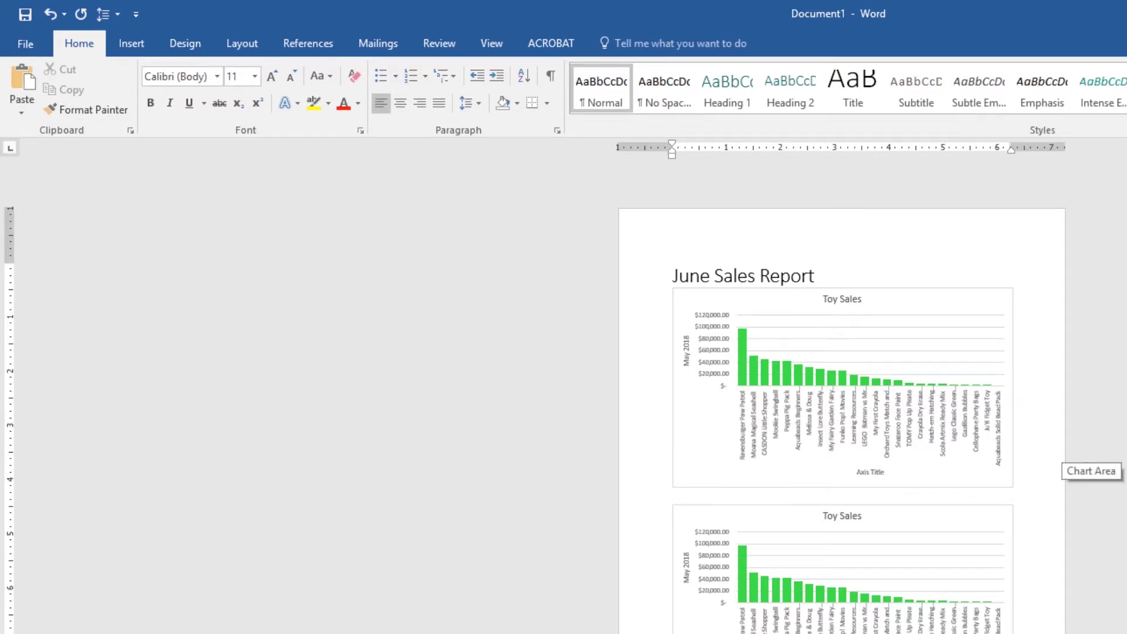
Step: Switch to the PowerPoint presentation, paste the chart onto the June Sales Report slide and move it to the slide's left half
key(alt+Tab)
key(Tab)
key(Tab)
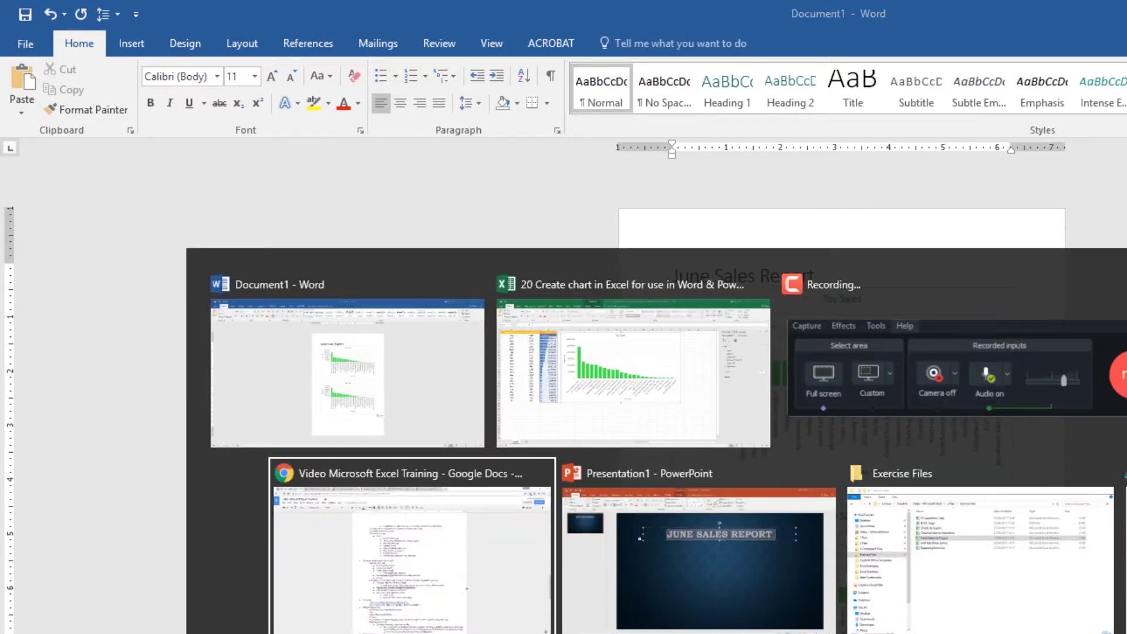
key(Tab)
key(Escape)
key(Escape)
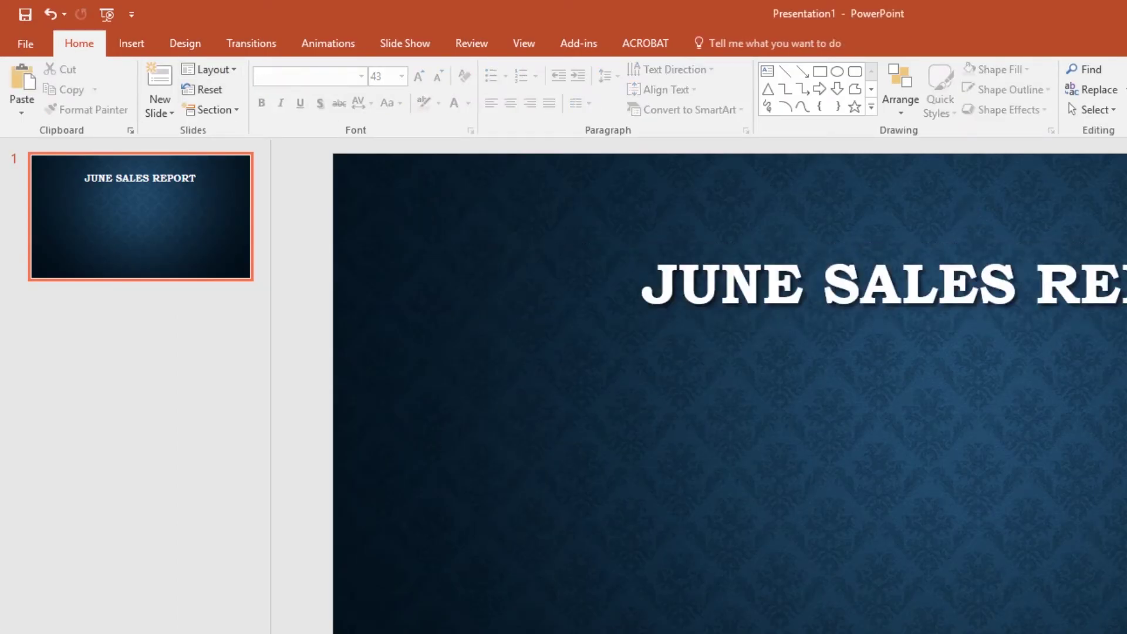
key(ctrl+v)
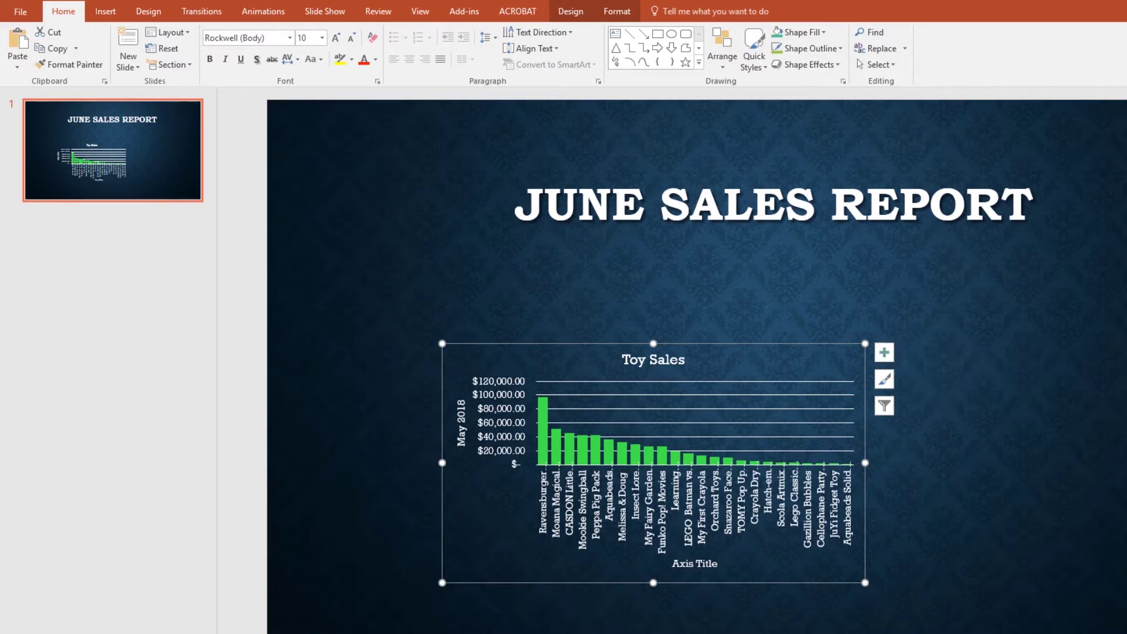
drag(469, 364, 347, 317)
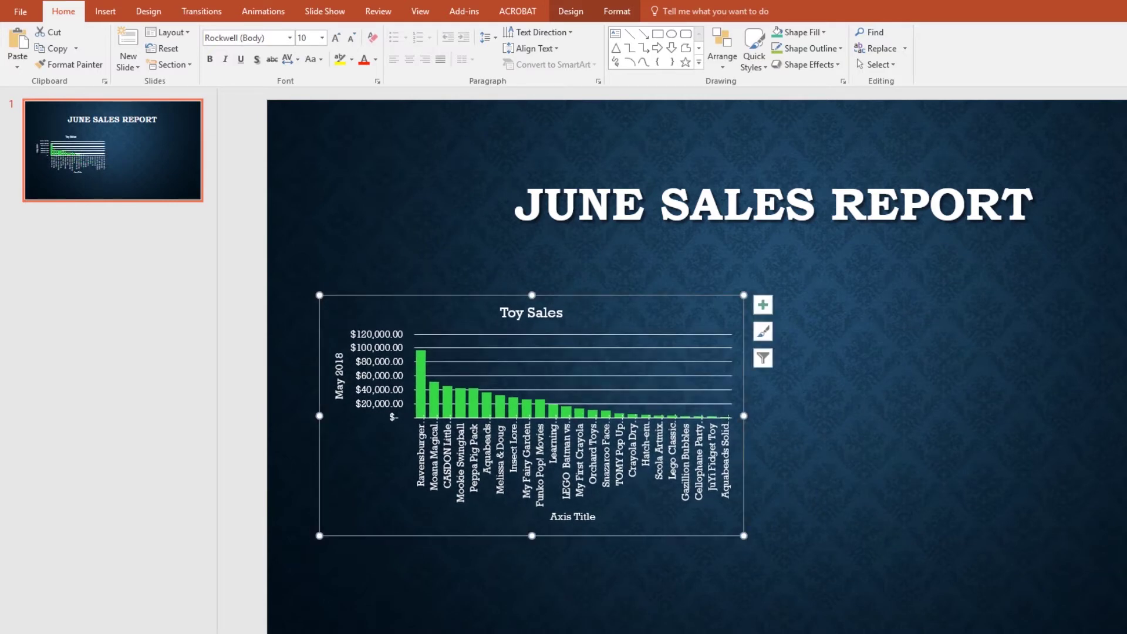
Step: Paste a second chart copy with destination theme and embedded workbook, then shrink it and place it right of the first chart
click(17, 61)
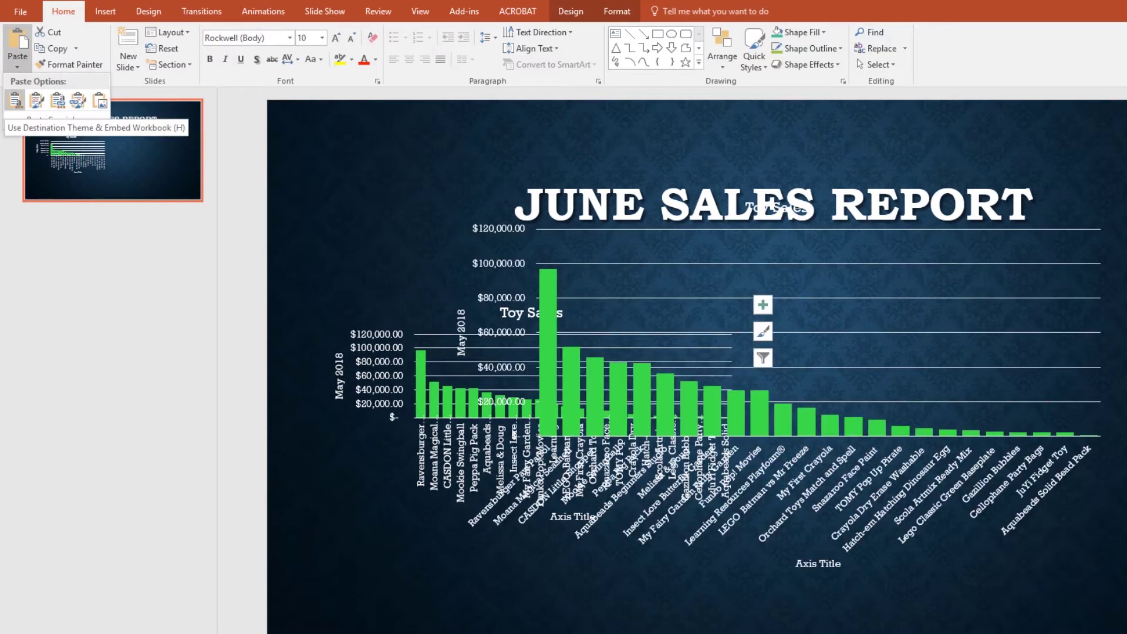
click(14, 100)
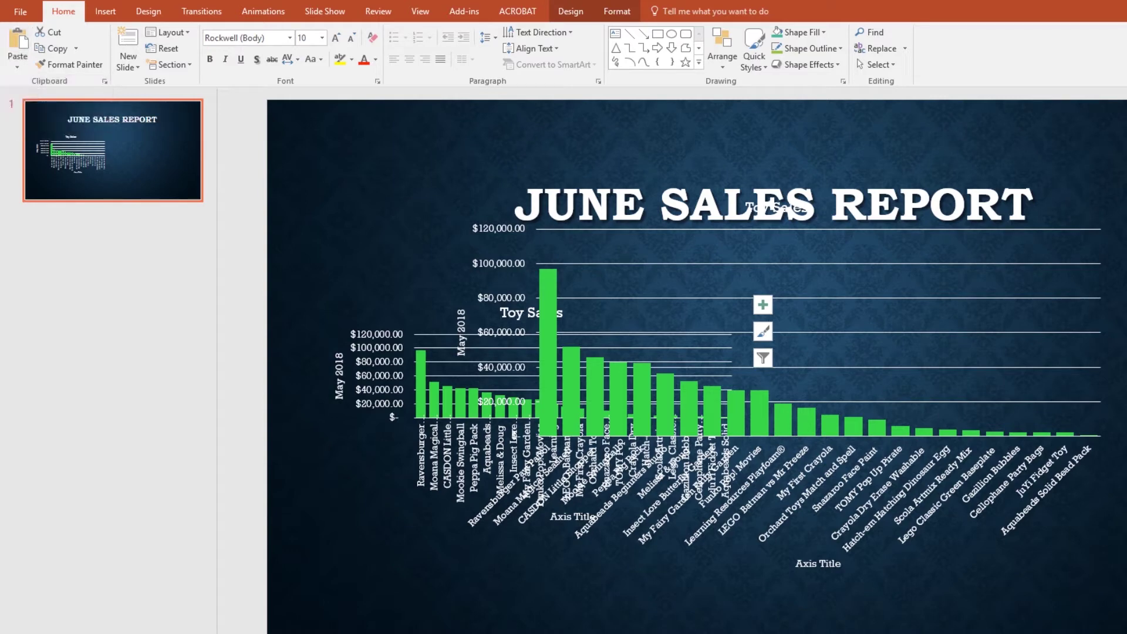
drag(1111, 191, 806, 351)
drag(763, 529, 1087, 481)
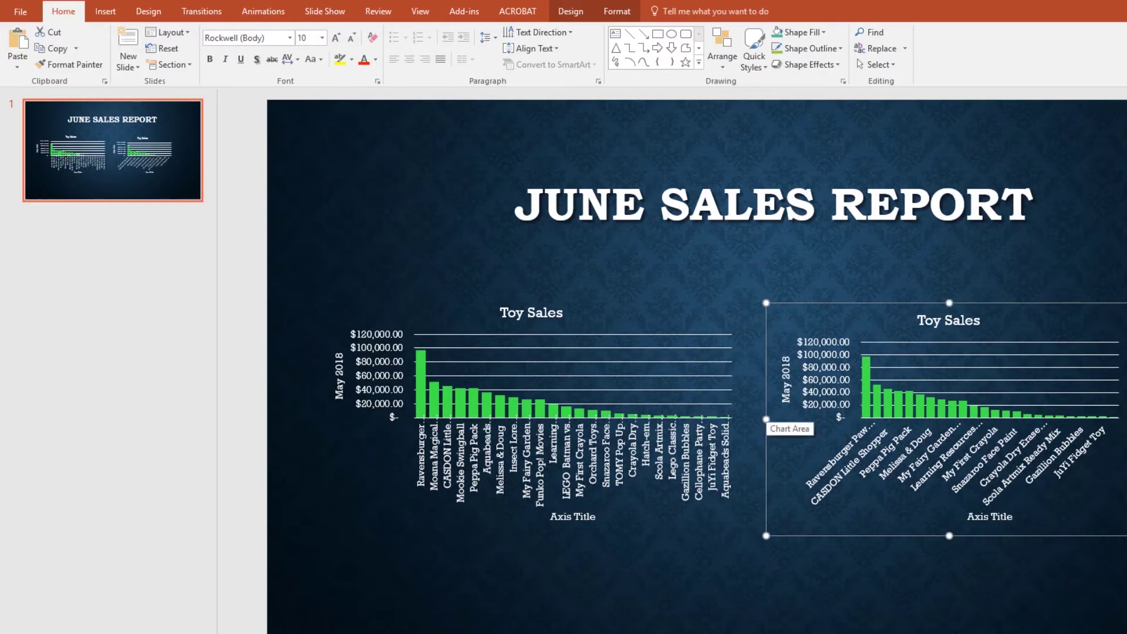
Step: Switch to the Excel workbook and set the Reseller Sales value in cell E2 to 6
key(alt+Tab)
key(Tab)
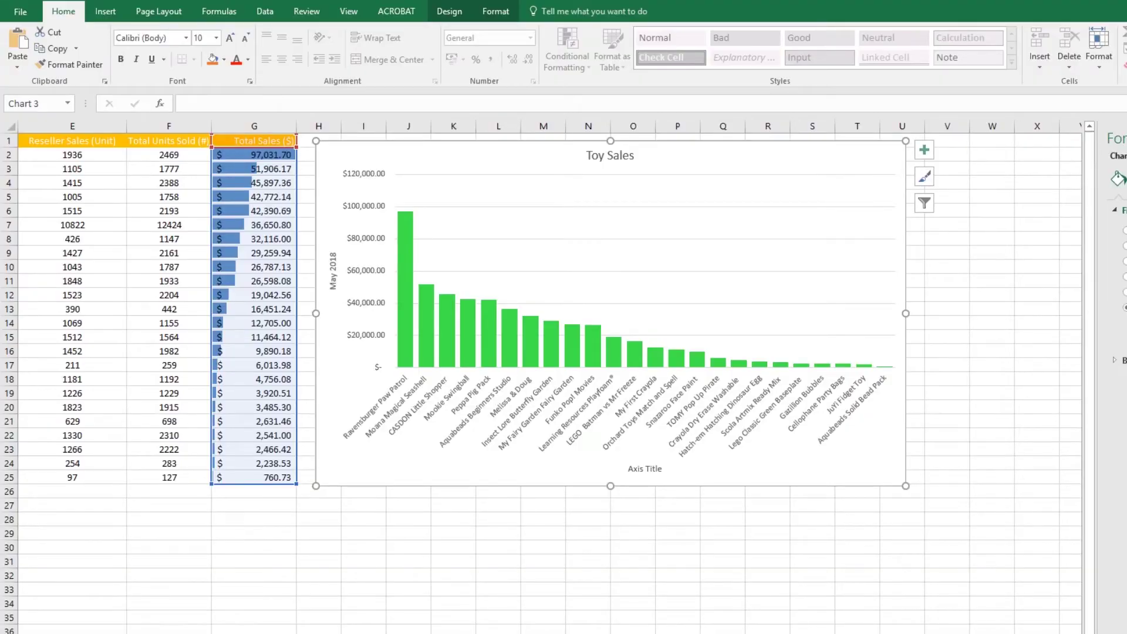
click(254, 154)
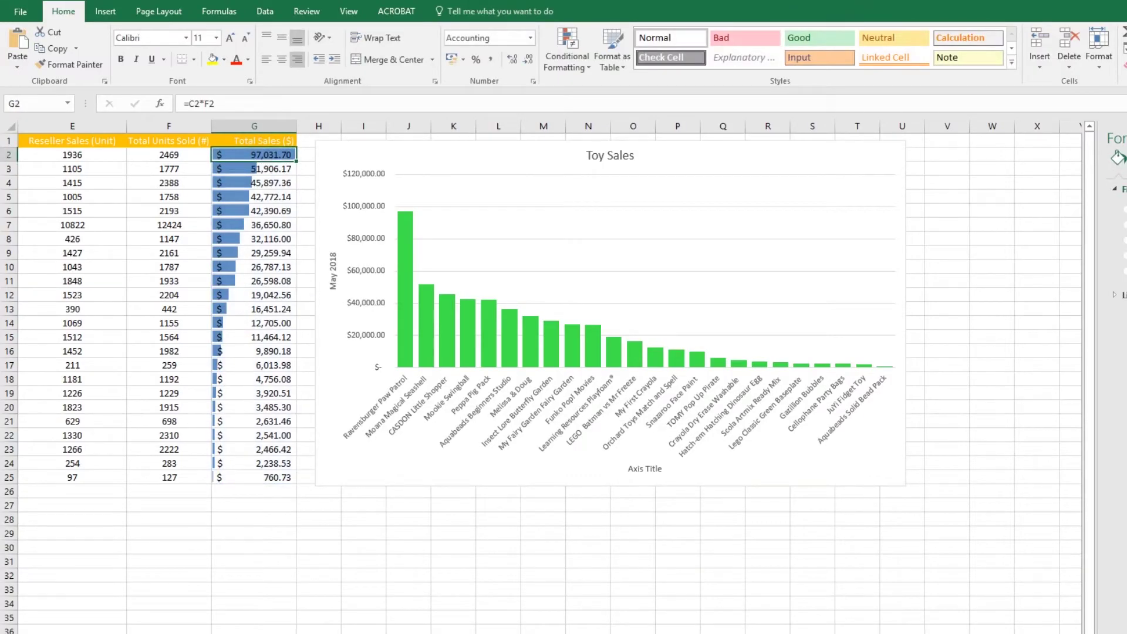
click(72, 155)
scroll(528, 352, left, 3)
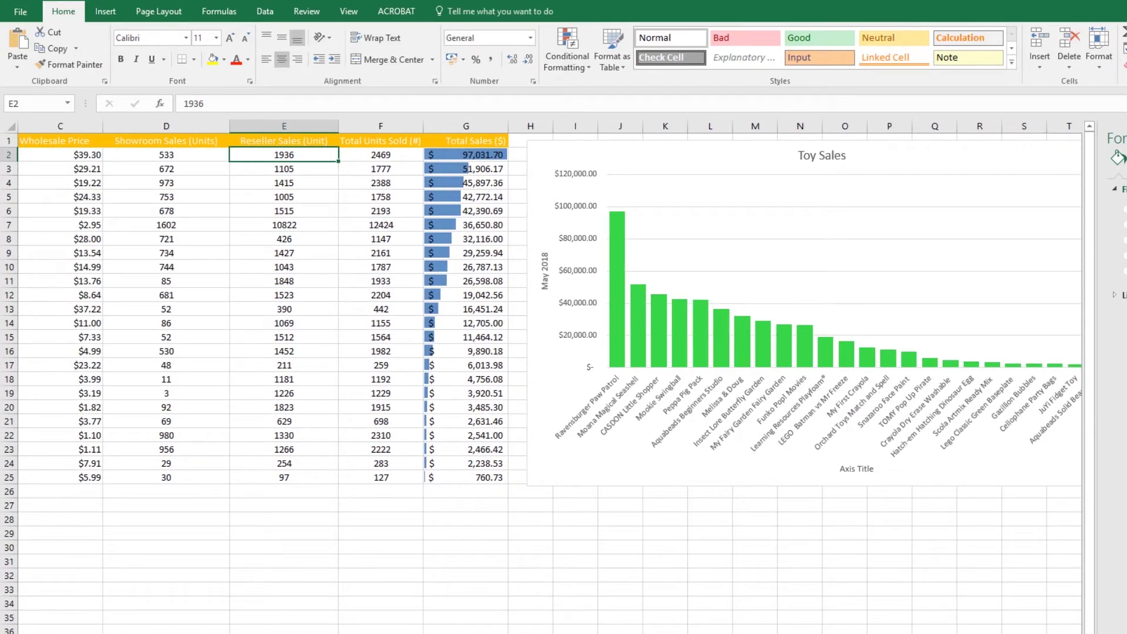
key(F2)
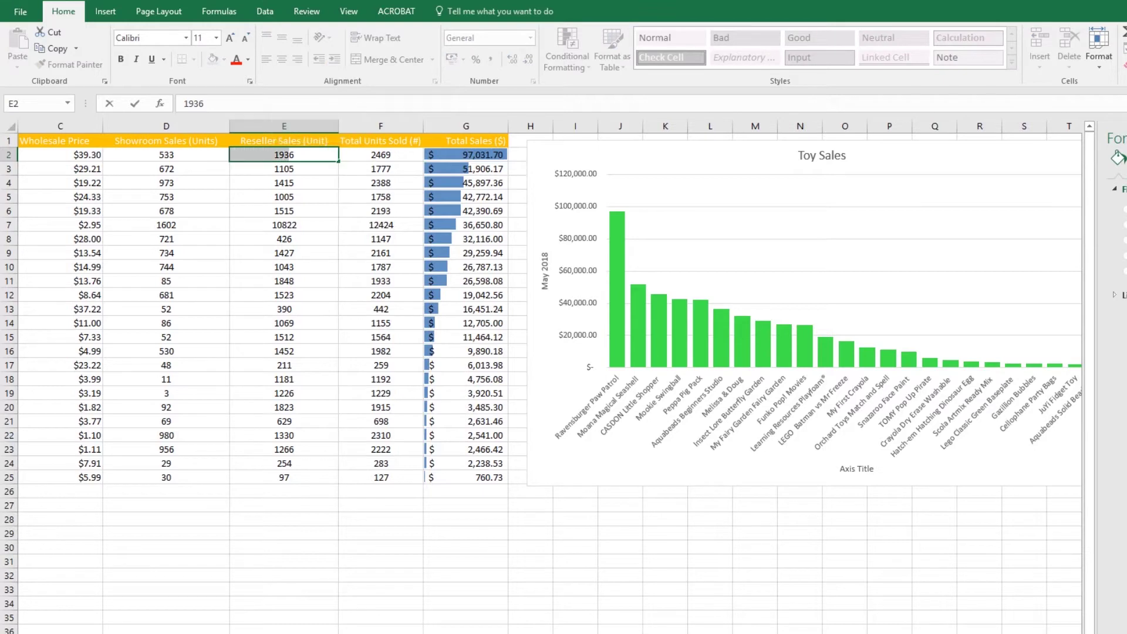
key(BackSpace)
key(Return)
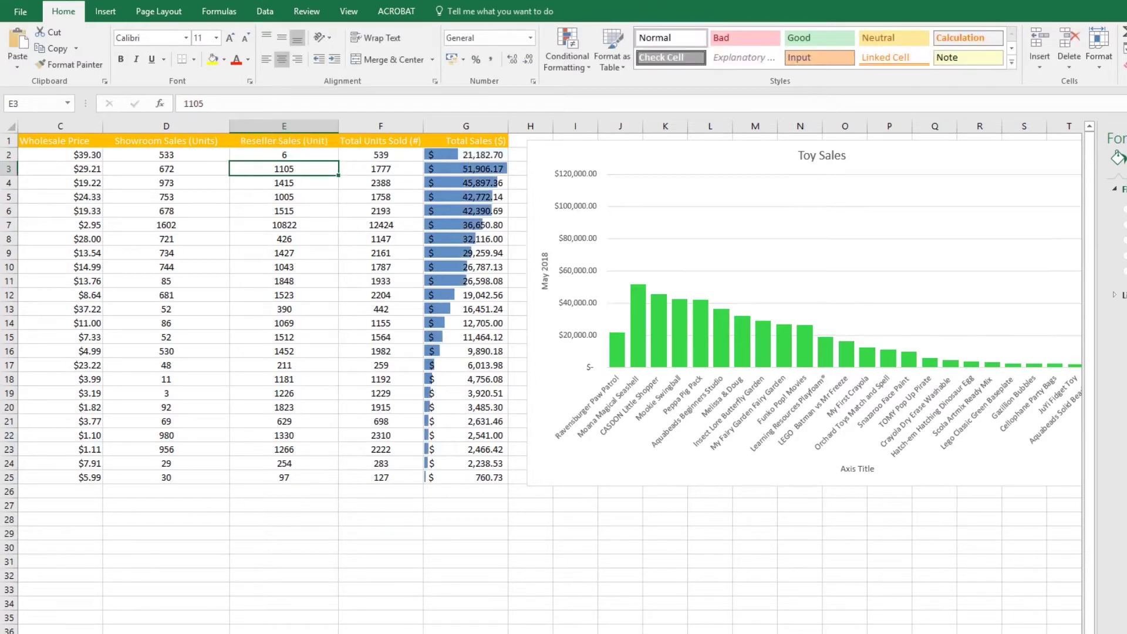
key(Up)
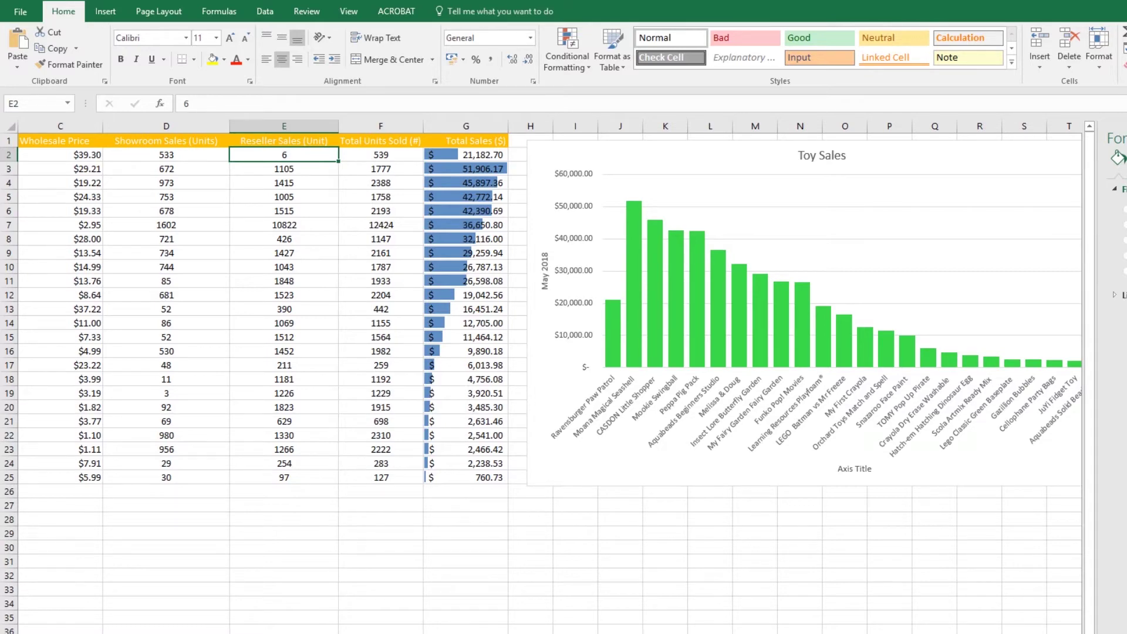
mouse_move(613, 316)
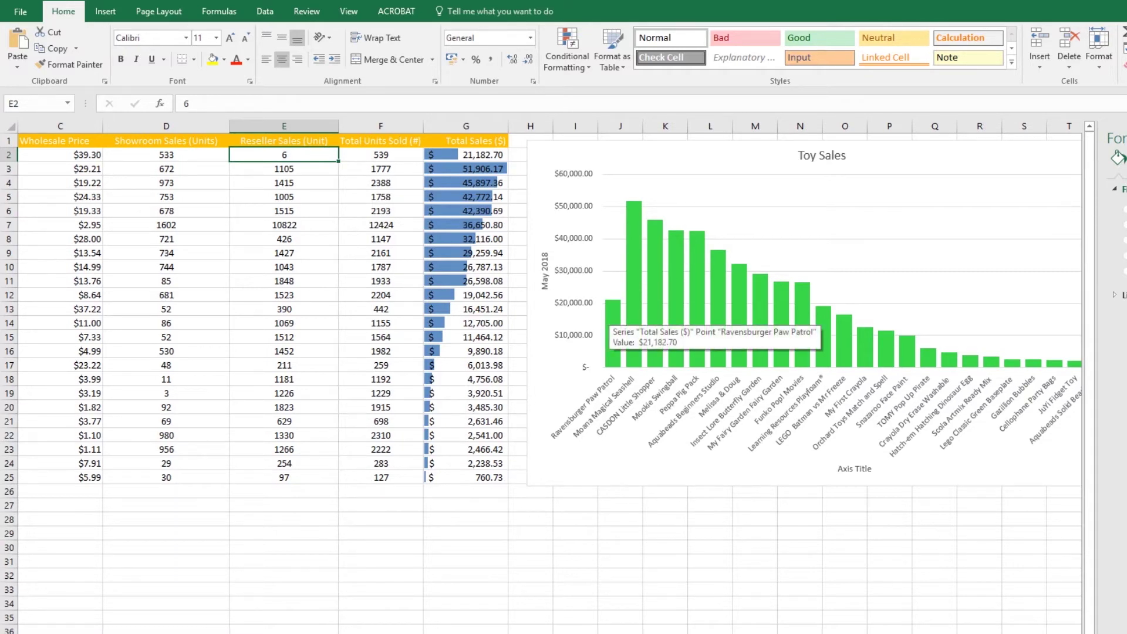
Step: Switch to the Word document and compare the upper Toy Sales chart with the embedded copy below it
key(alt+Tab)
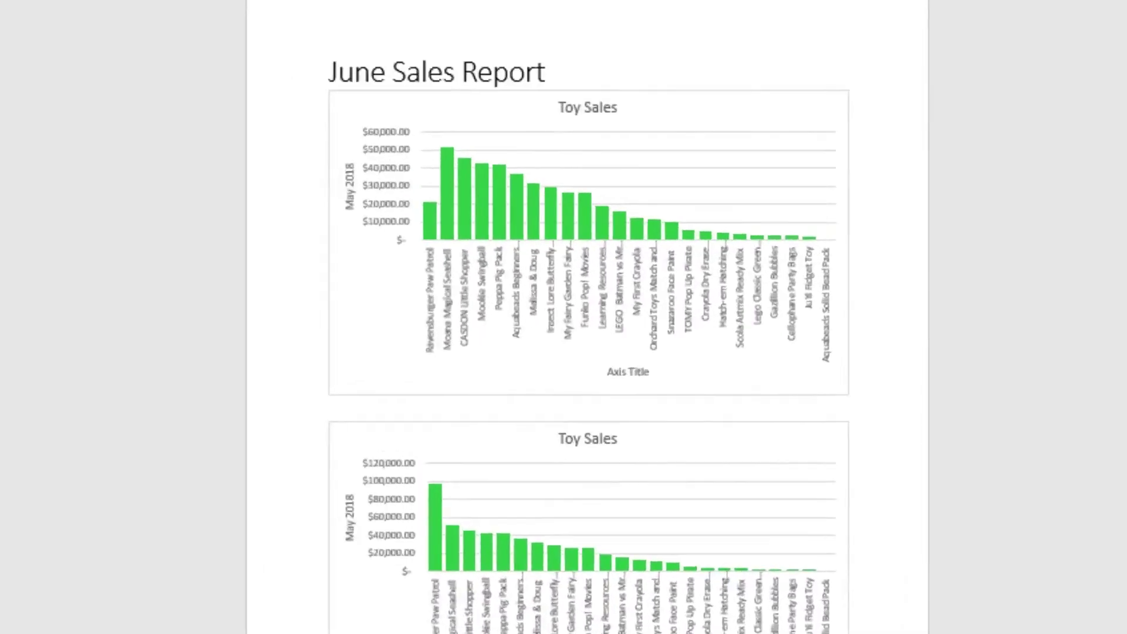
click(629, 301)
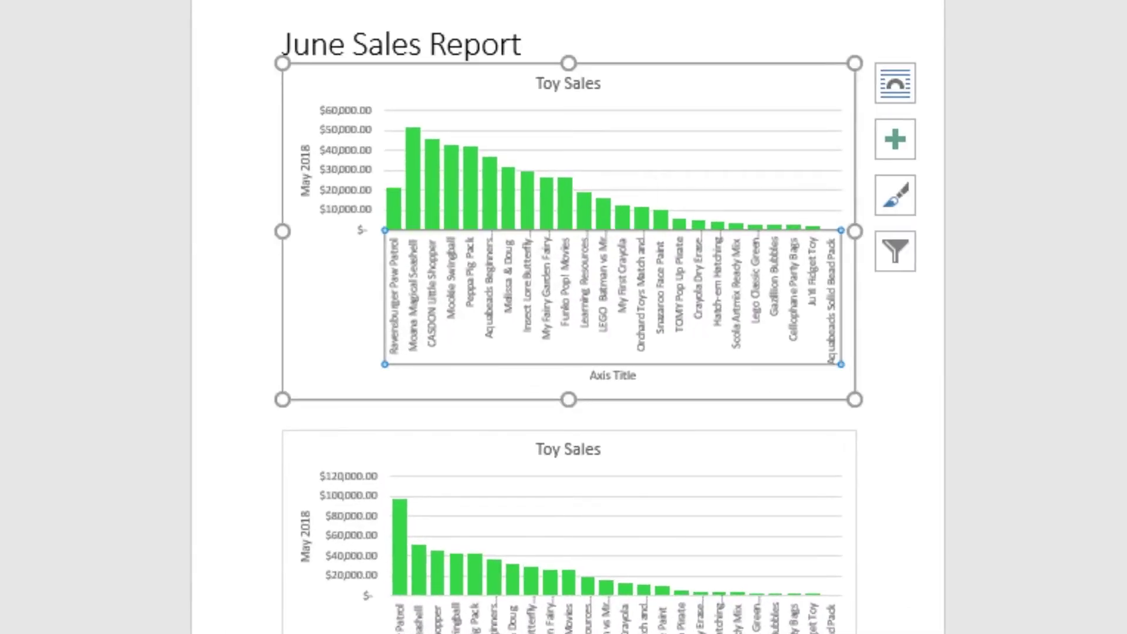
mouse_move(413, 226)
click(733, 516)
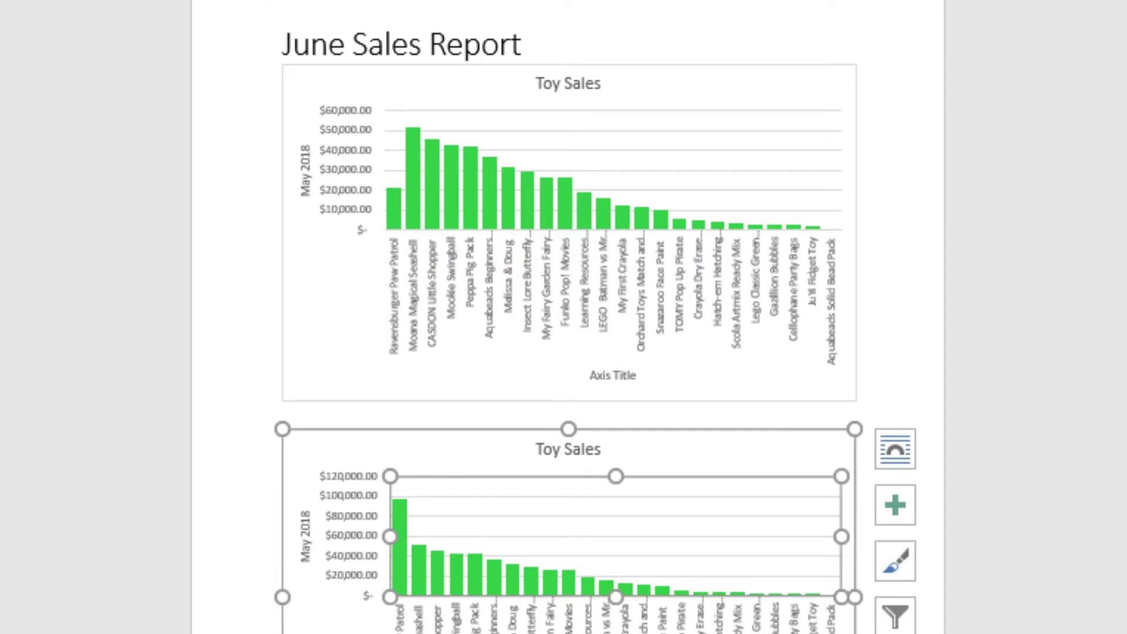
Step: Switch to the PowerPoint presentation and compare the two Toy Sales charts on the slide
key(alt+Tab)
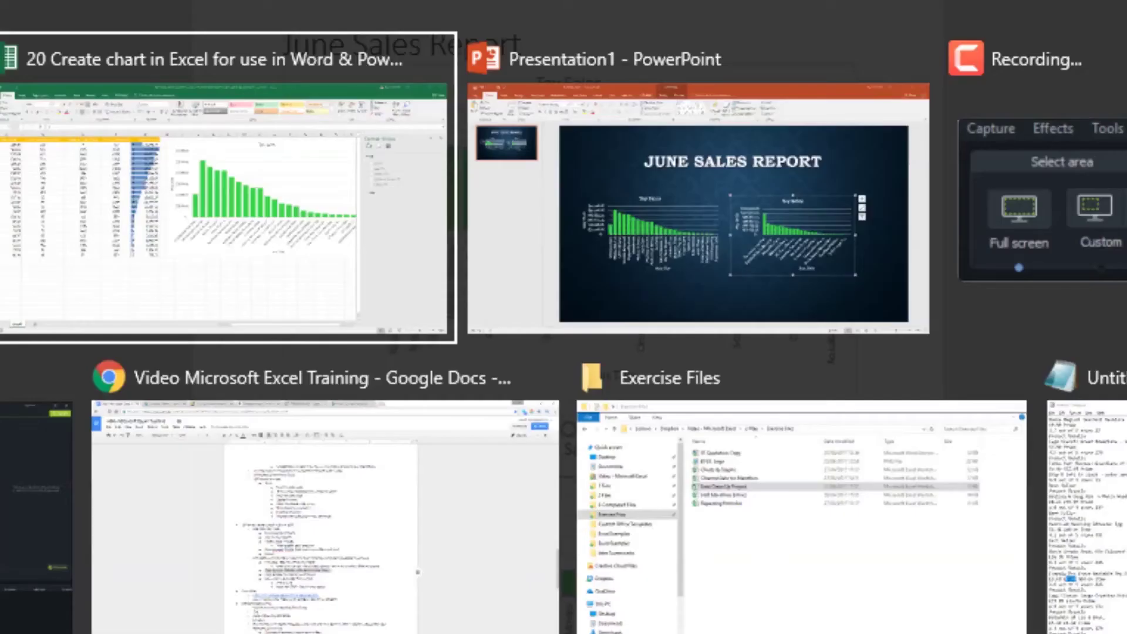
key(Escape)
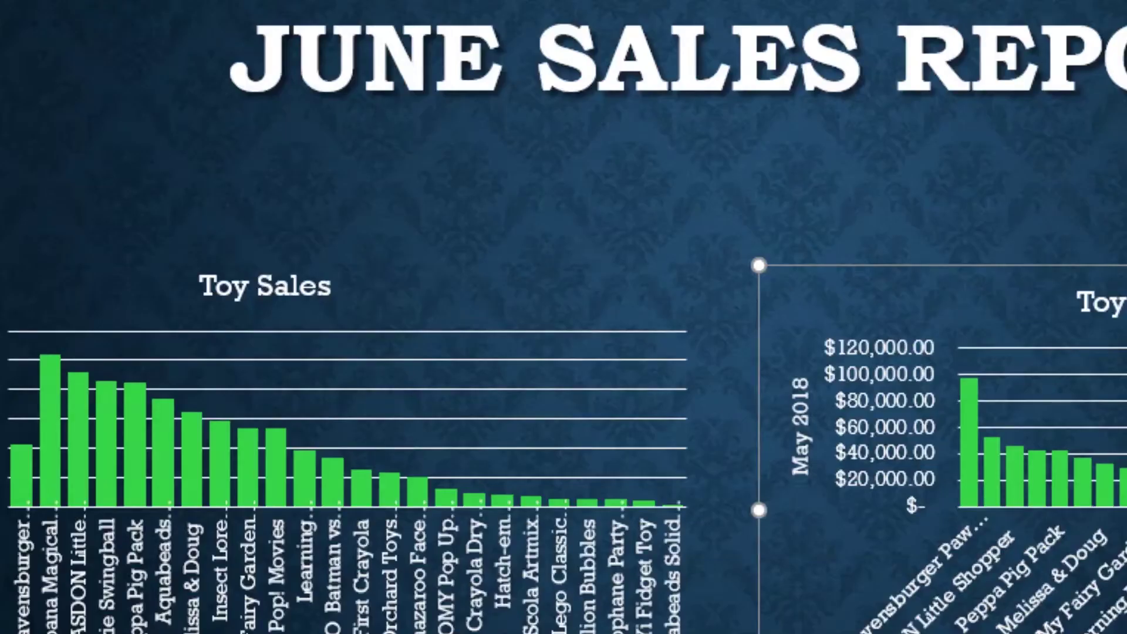
click(528, 410)
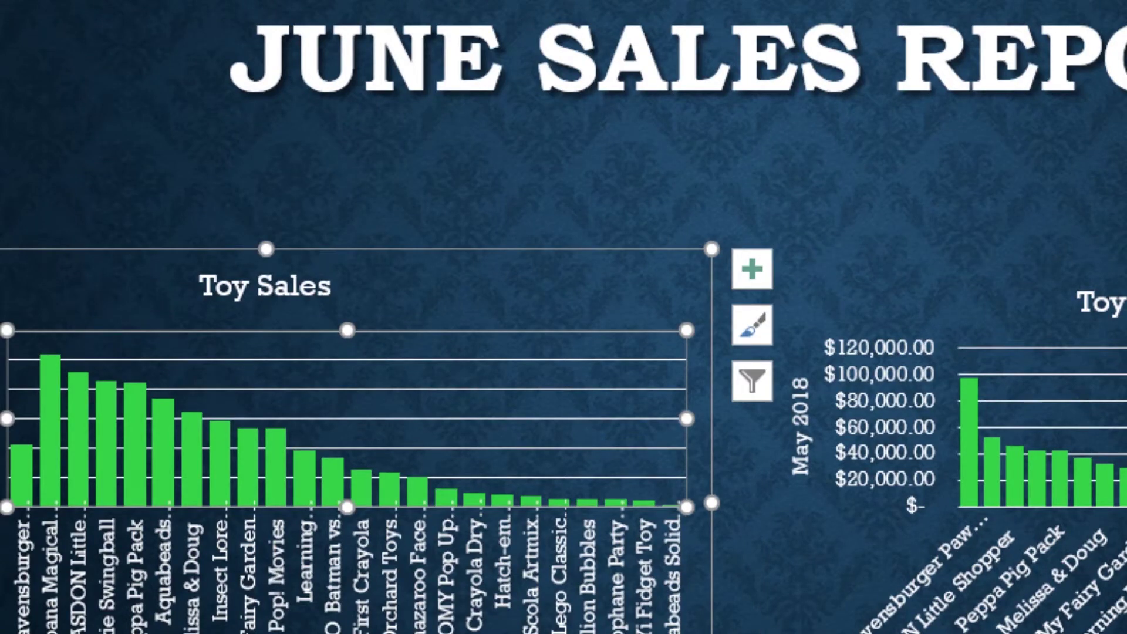
click(878, 566)
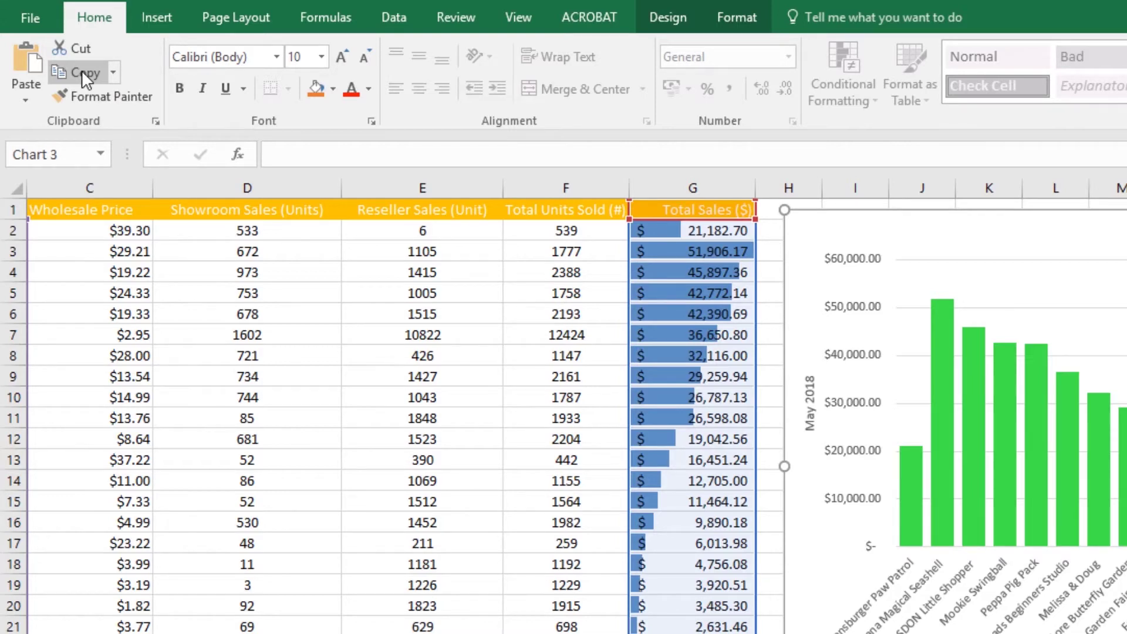
Step: Switch to Illustrator and paste the copied Excel chart into the Untitled-1 document
key(alt+Tab)
key(alt+Tab)
key(alt+Tab)
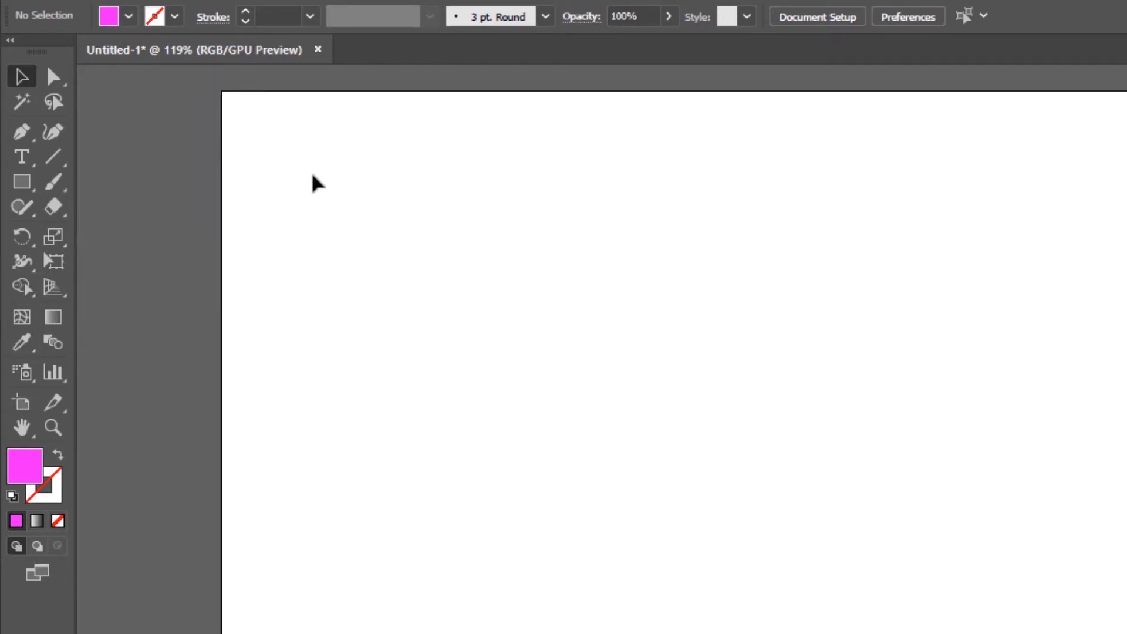
click(94, 15)
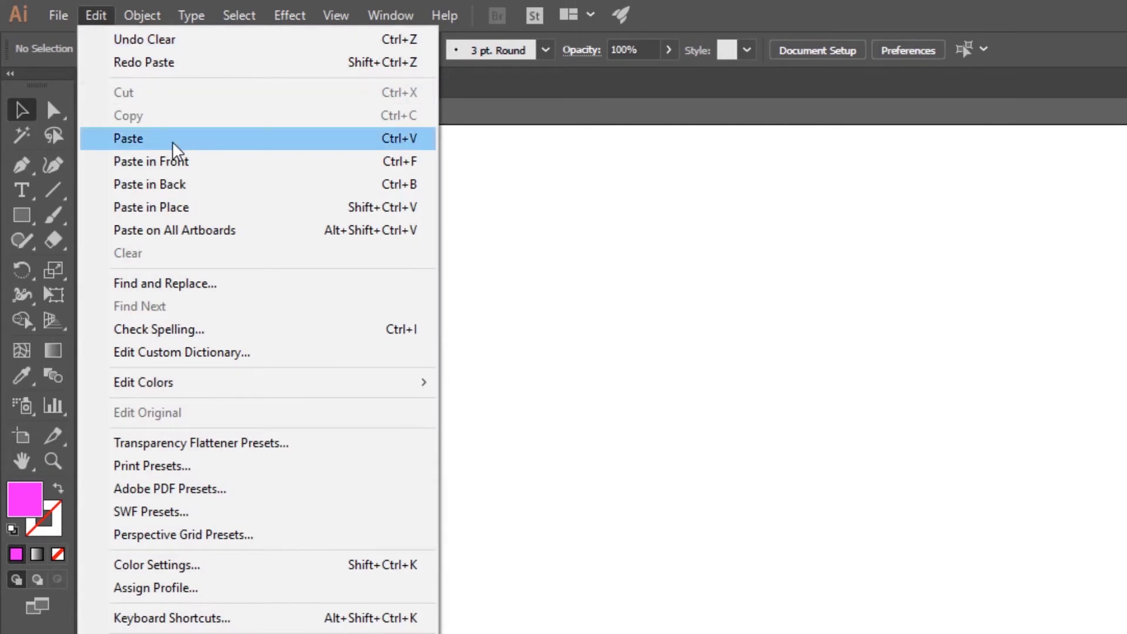
click(173, 141)
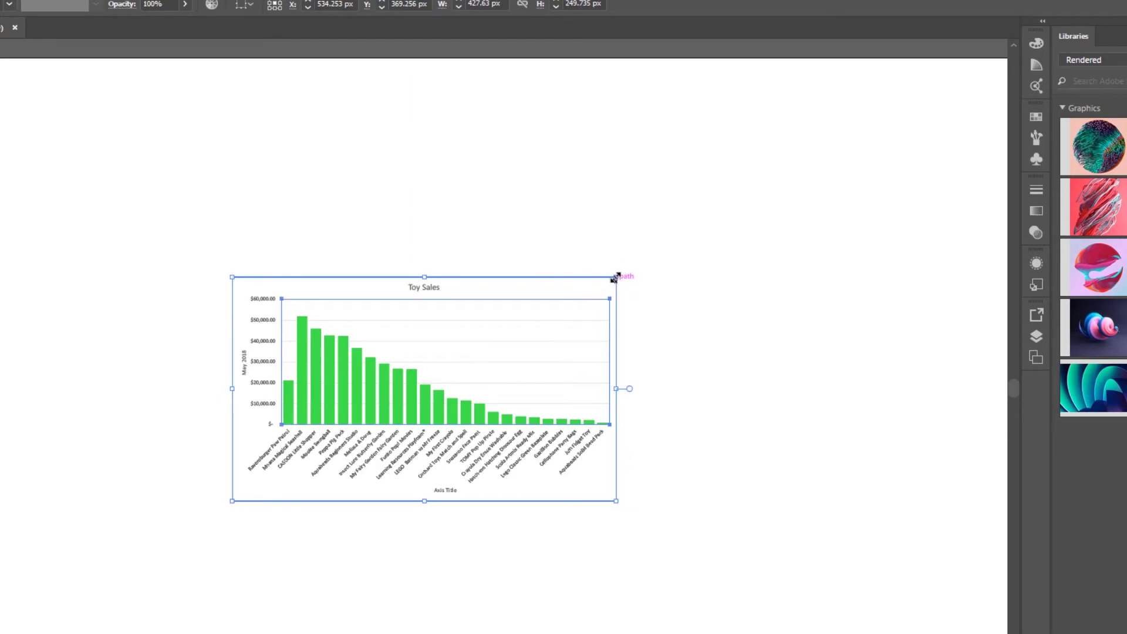
Step: Enlarge the pasted chart to about 786 by 459 px and move it to about X 653, Y 345 px on the artboard
drag(616, 276, 937, 89)
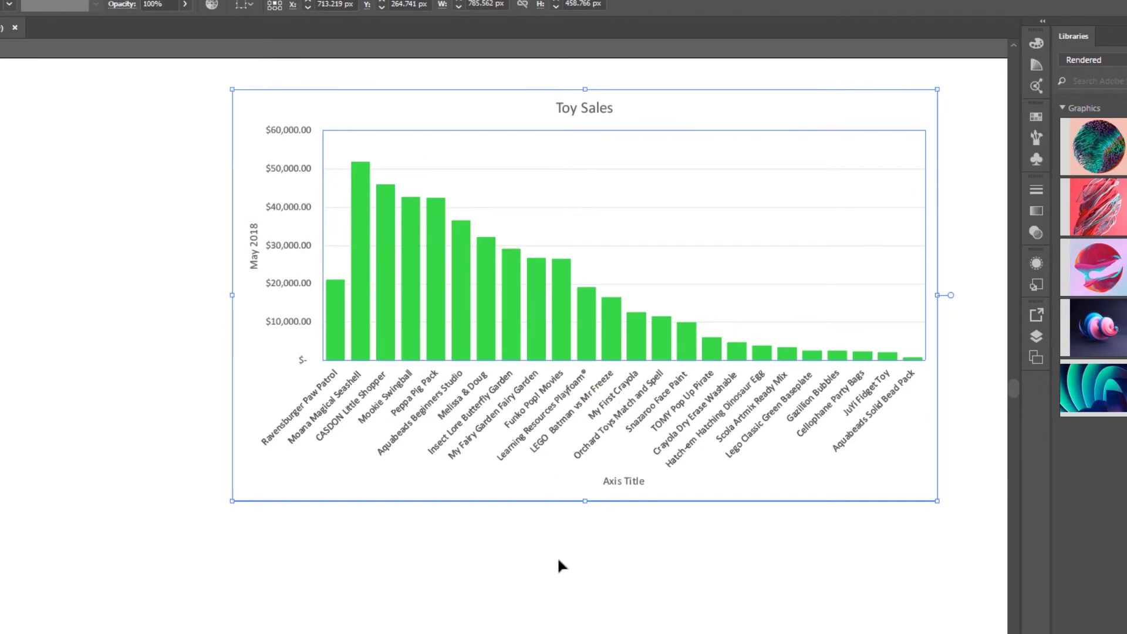
drag(547, 320, 495, 371)
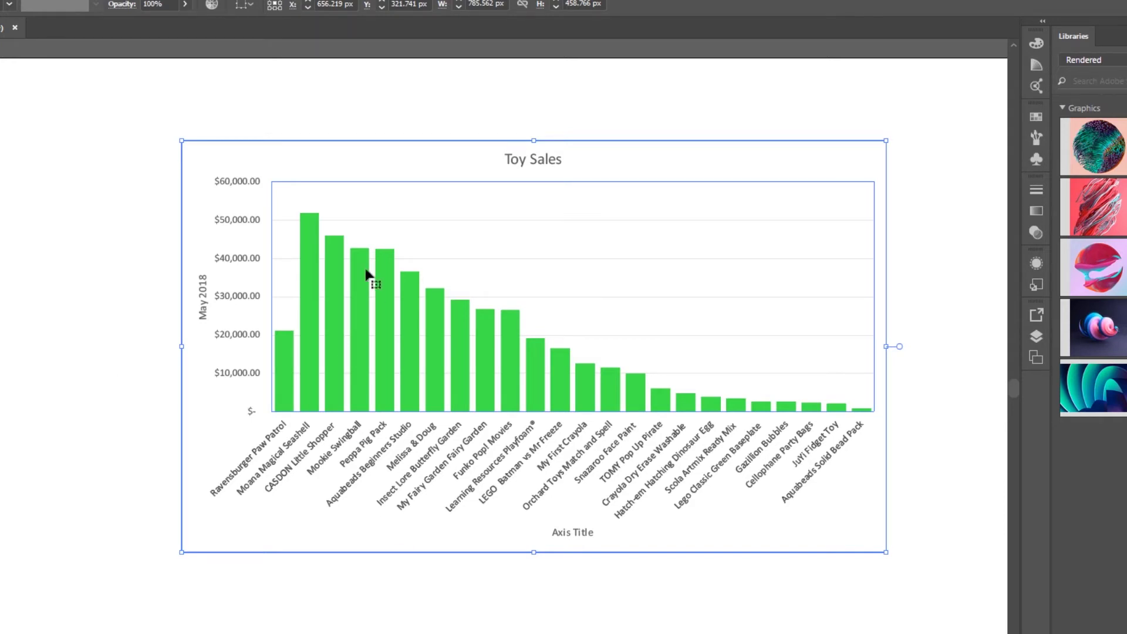
click(115, 241)
click(324, 284)
drag(335, 314, 367, 338)
Step: Ungroup the pasted chart artwork
scroll(331, 338, right, 2)
right_click(361, 330)
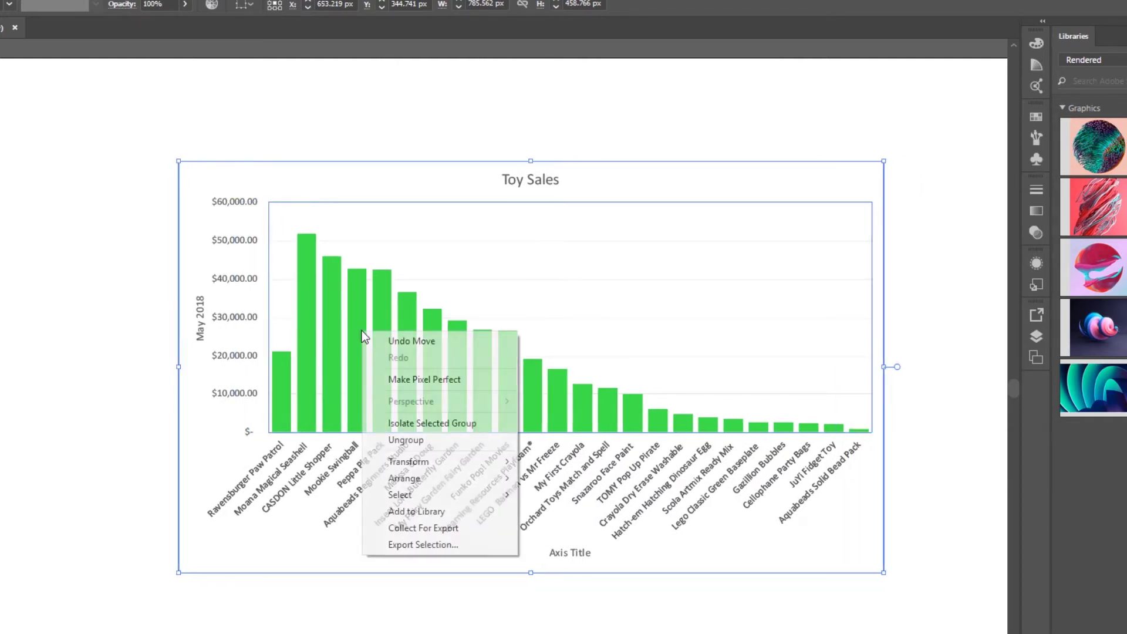
click(409, 440)
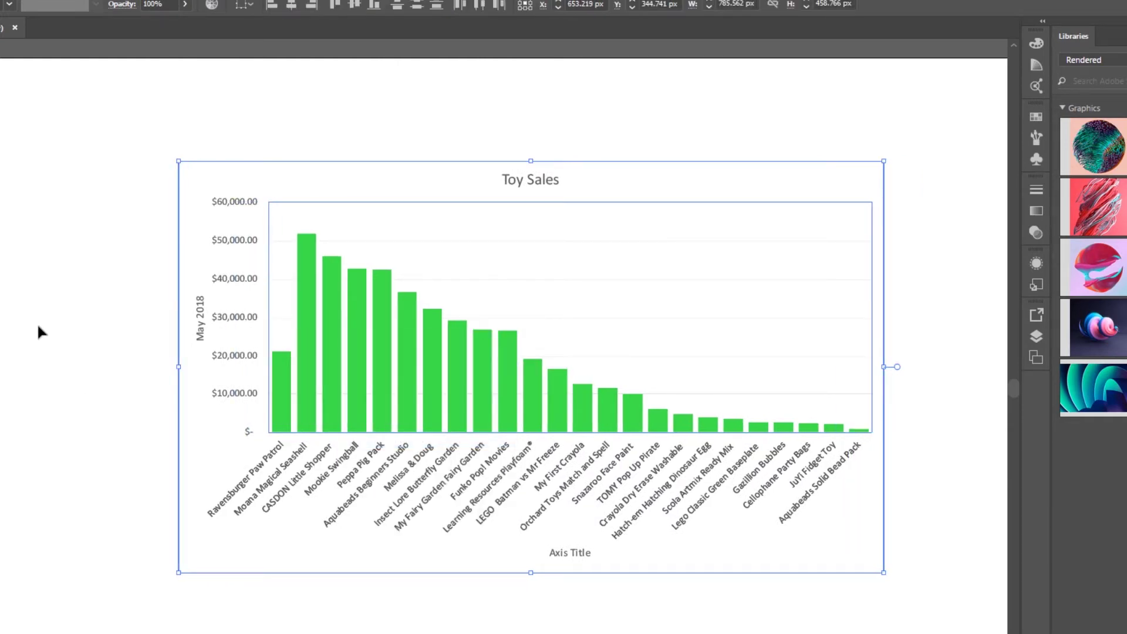
Step: Try pulling the outer frame and the $50,000.00 and $60,000.00 axis labels away from the ungrouped chart
drag(267, 328, 322, 378)
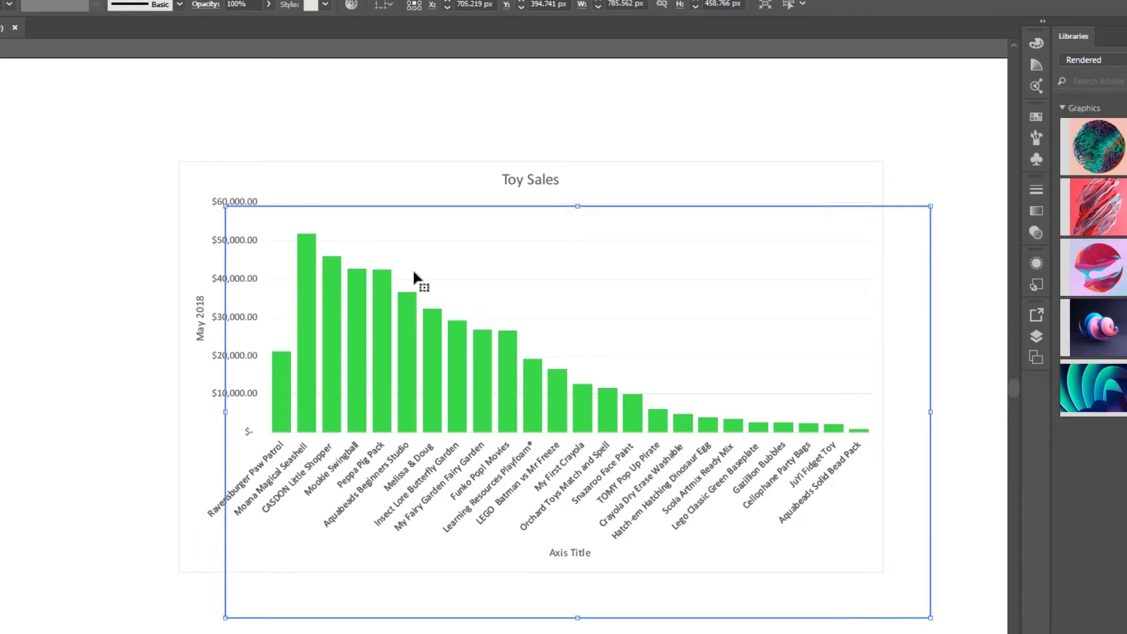
click(345, 233)
drag(261, 232, 203, 316)
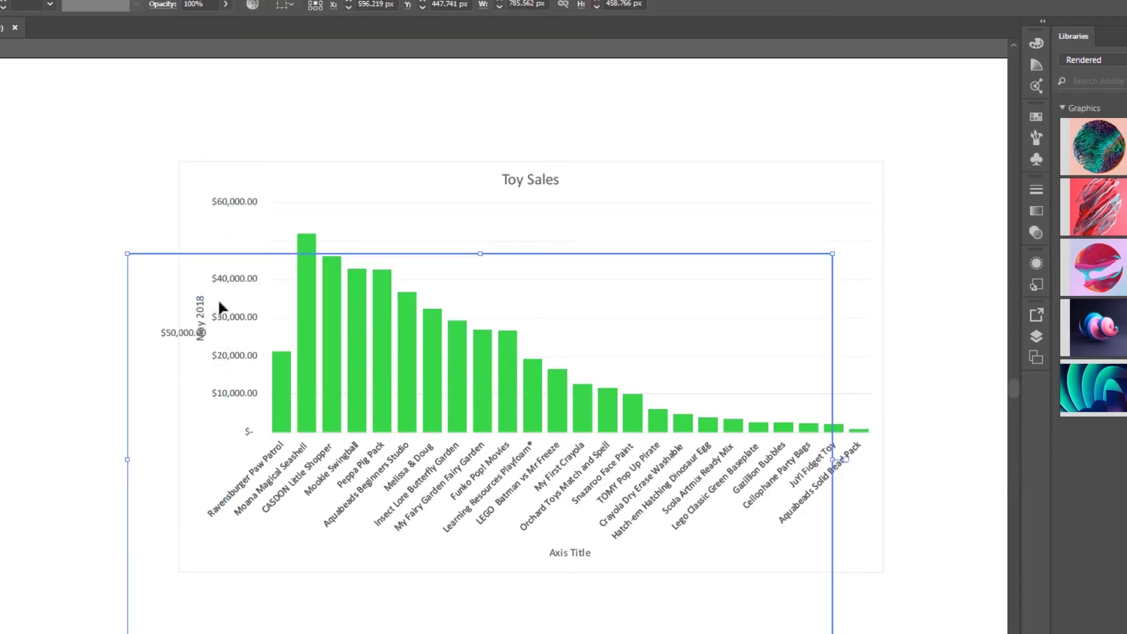
key(Delete)
drag(244, 202, 93, 202)
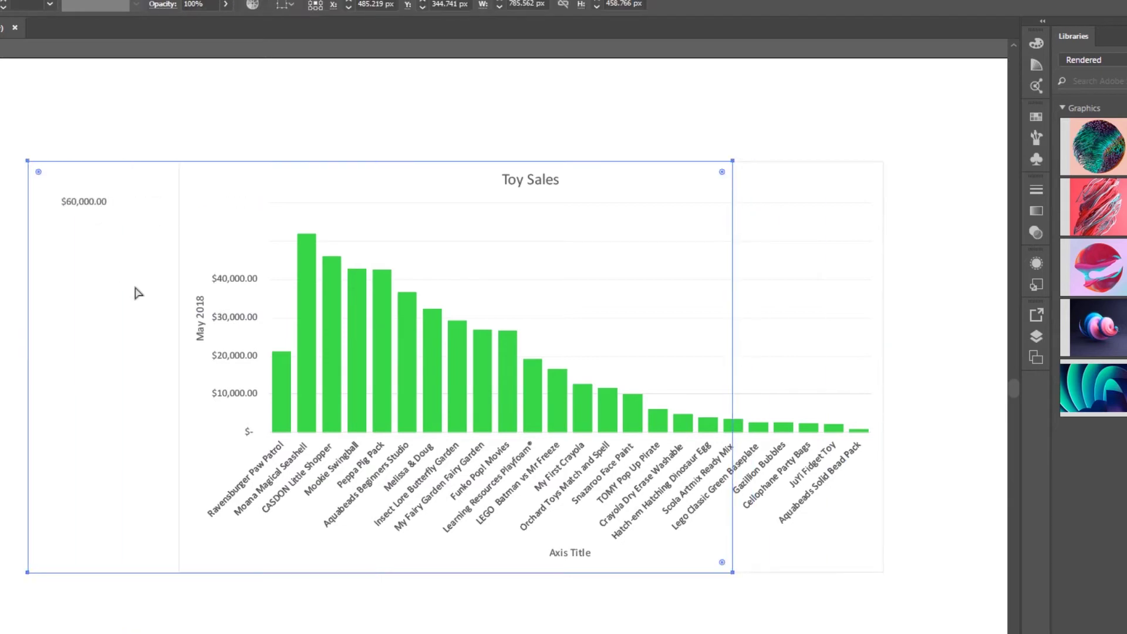
Step: Undo the moves of the chart's frame and axis labels, and deselect the artwork
key(ctrl+z)
key(ctrl+z)
key(ctrl+z)
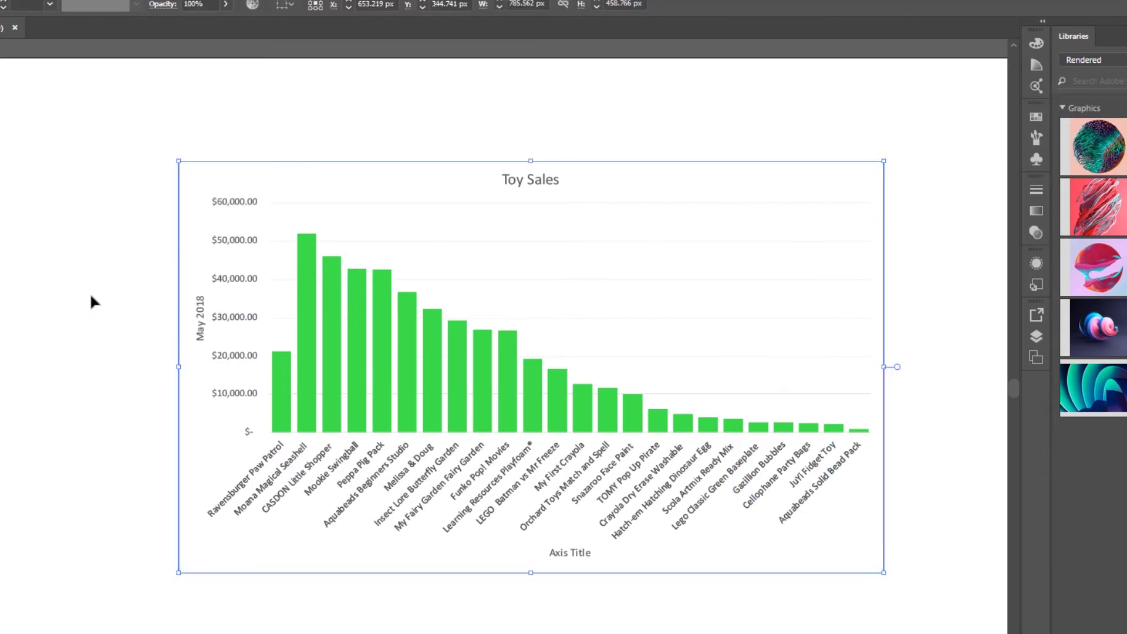
click(94, 300)
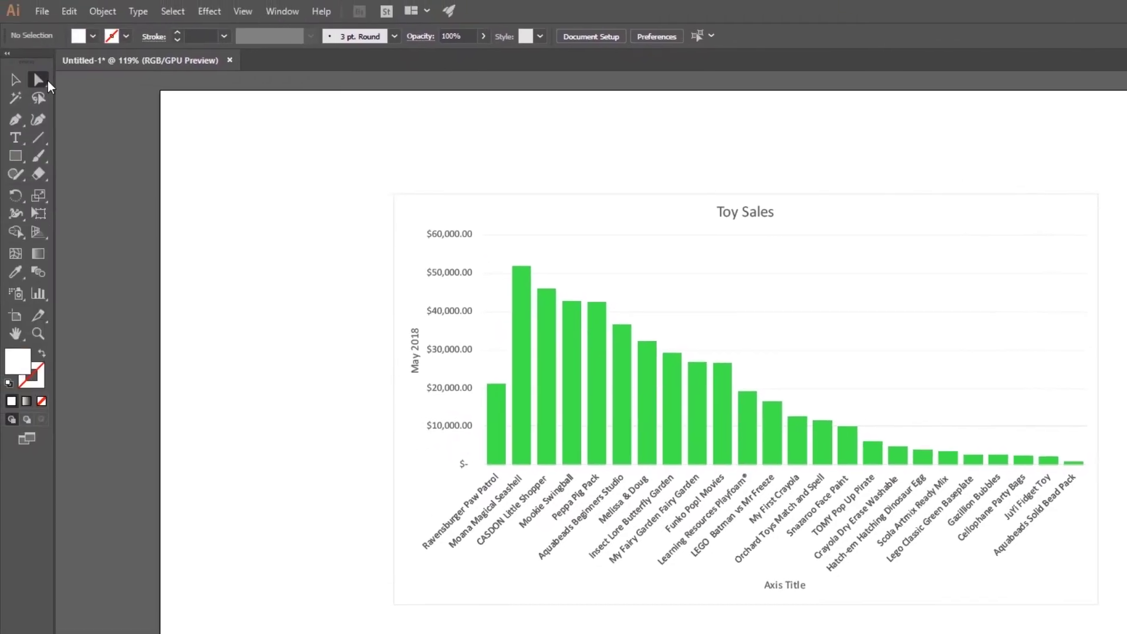
Step: Select all the green bars and try several My Library swatches on them, ending with the orange-red colour
click(517, 364)
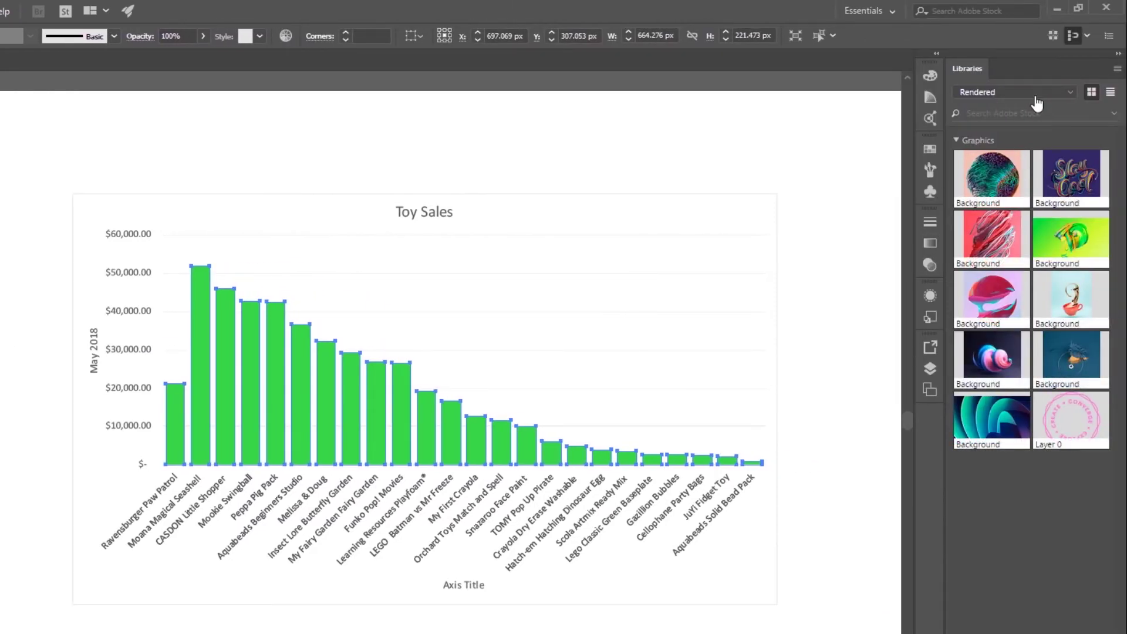
click(1030, 92)
click(992, 121)
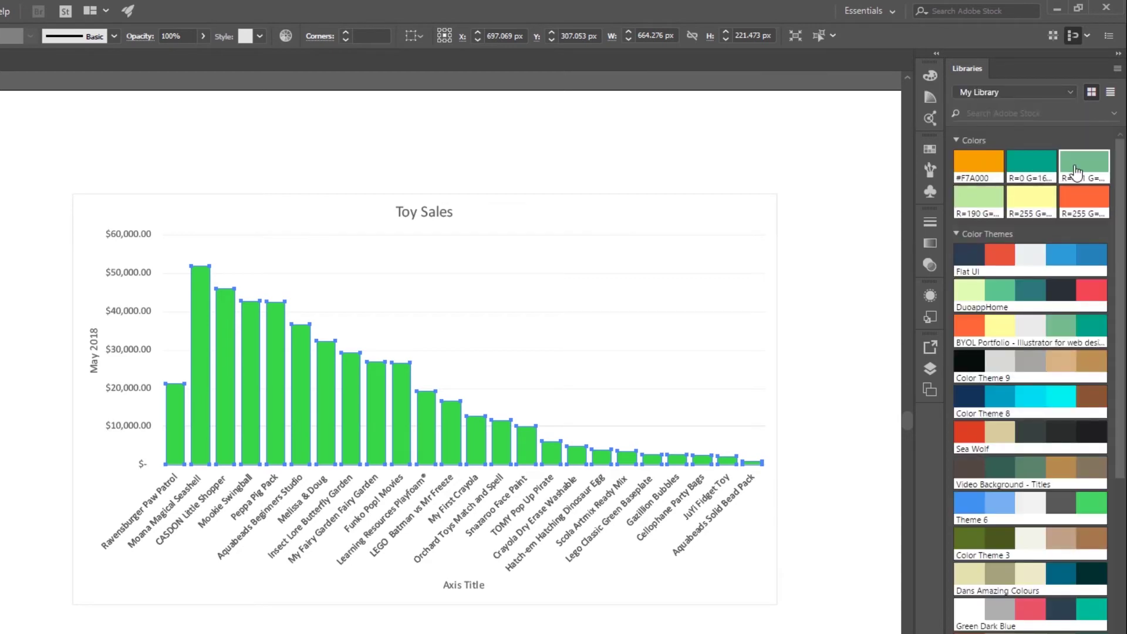
click(1074, 171)
click(1031, 166)
click(962, 166)
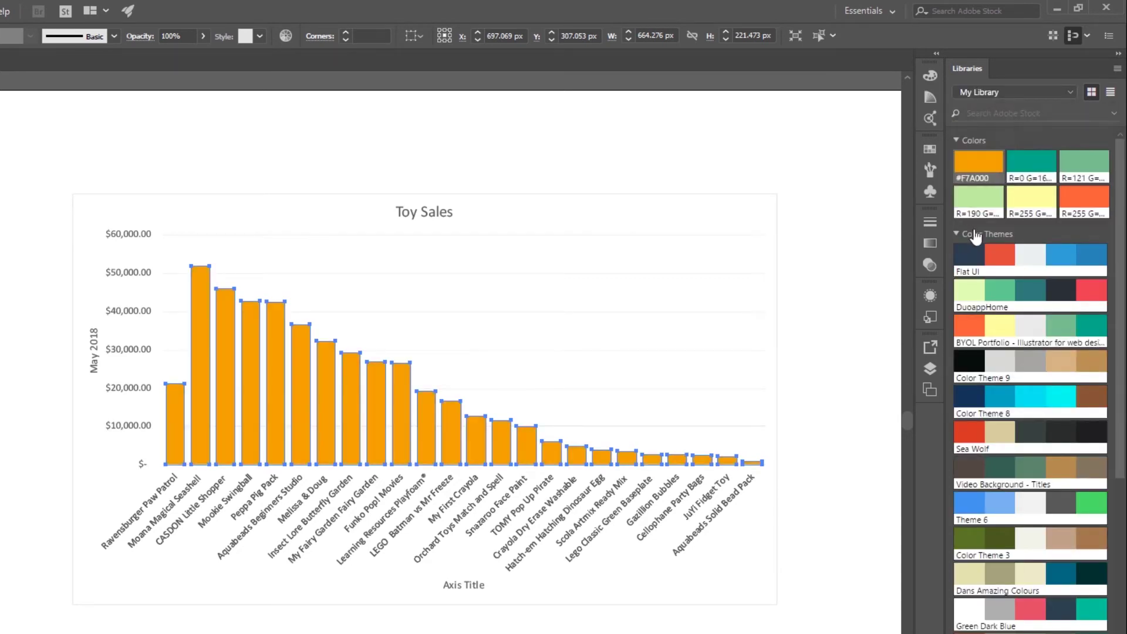
click(1033, 199)
click(1083, 200)
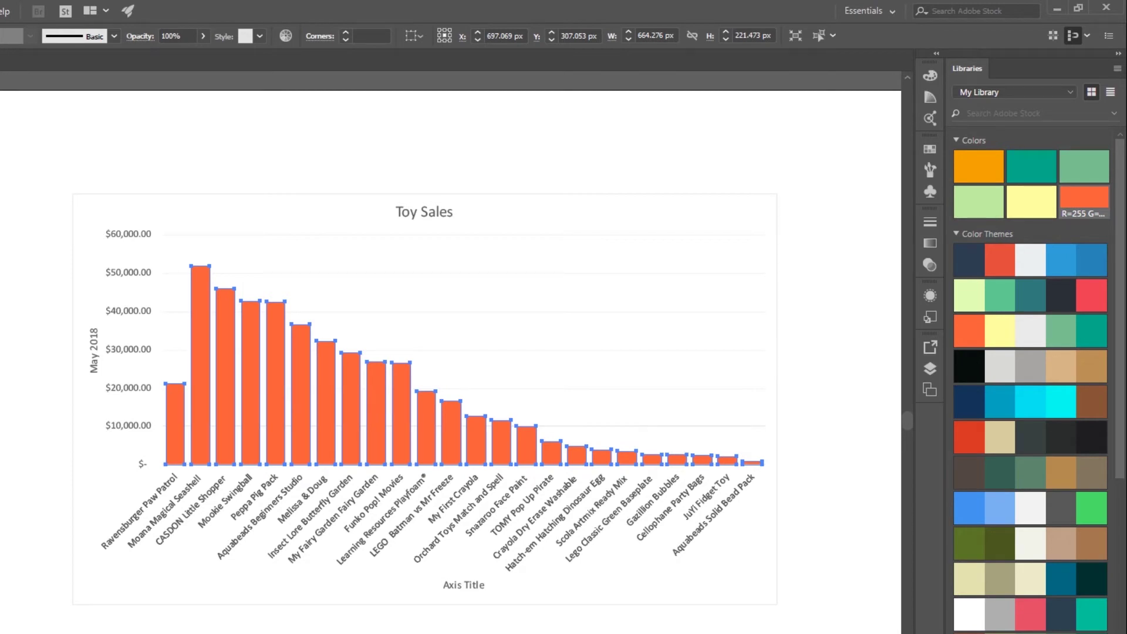
Step: Switch to InDesign and paste the copied Excel chart into the Untitled-1 document
key(alt+Tab)
key(alt+Tab)
key(alt+Tab)
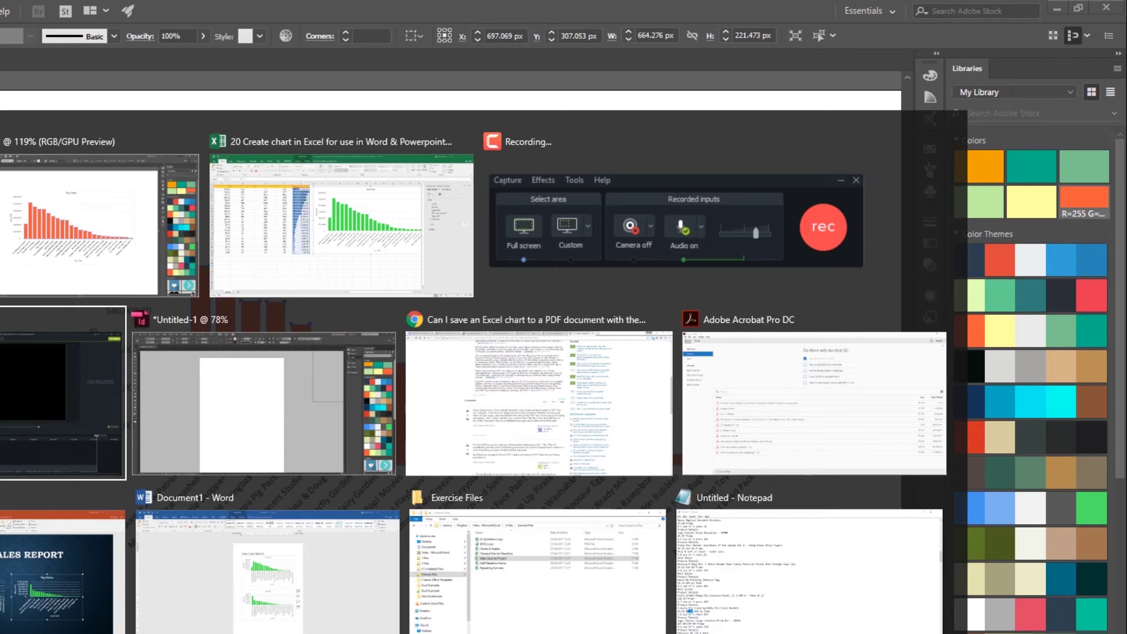
key(alt+Tab)
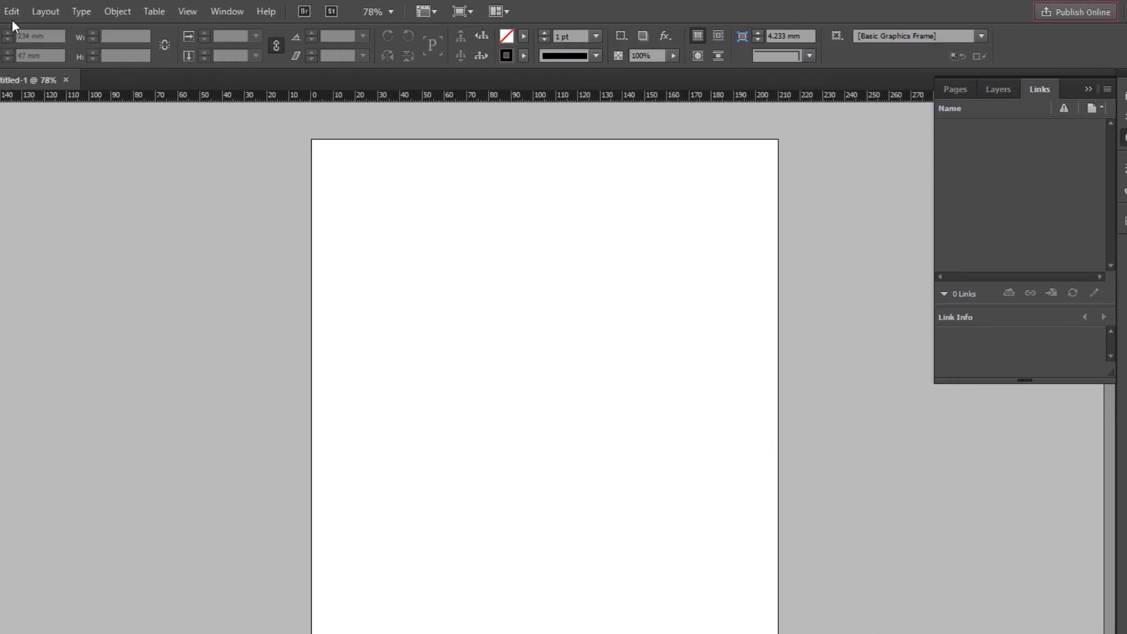
click(12, 11)
click(59, 98)
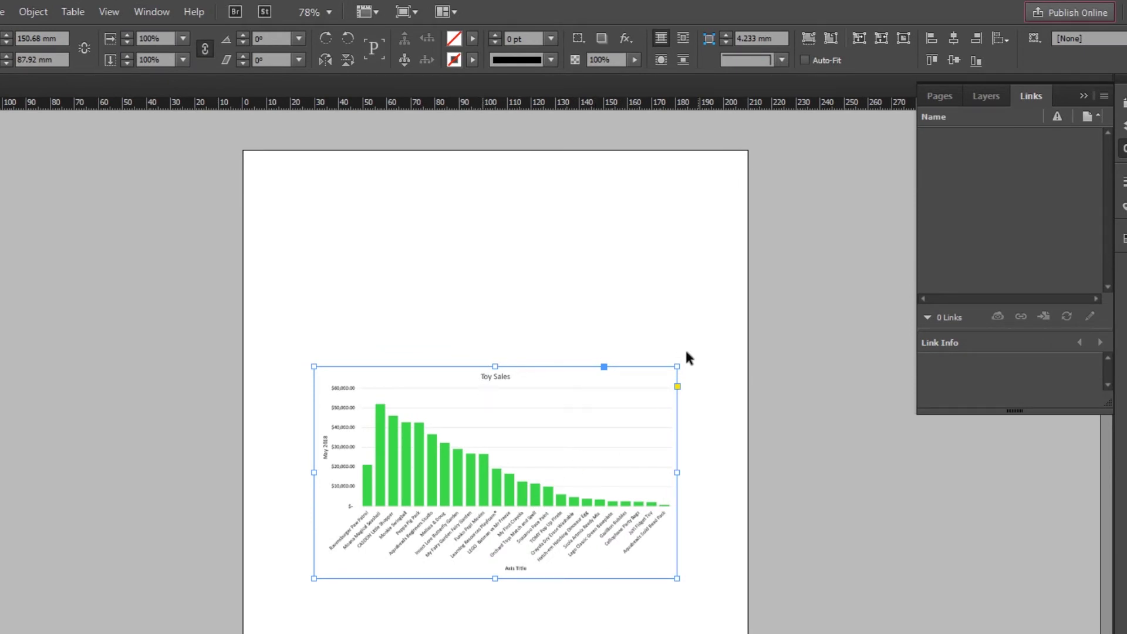
Step: Enlarge the pasted chart proportionally to about 281 by 164 mm from its upper corner
drag(677, 366, 1029, 160)
key(ctrl+z)
drag(676, 366, 990, 184)
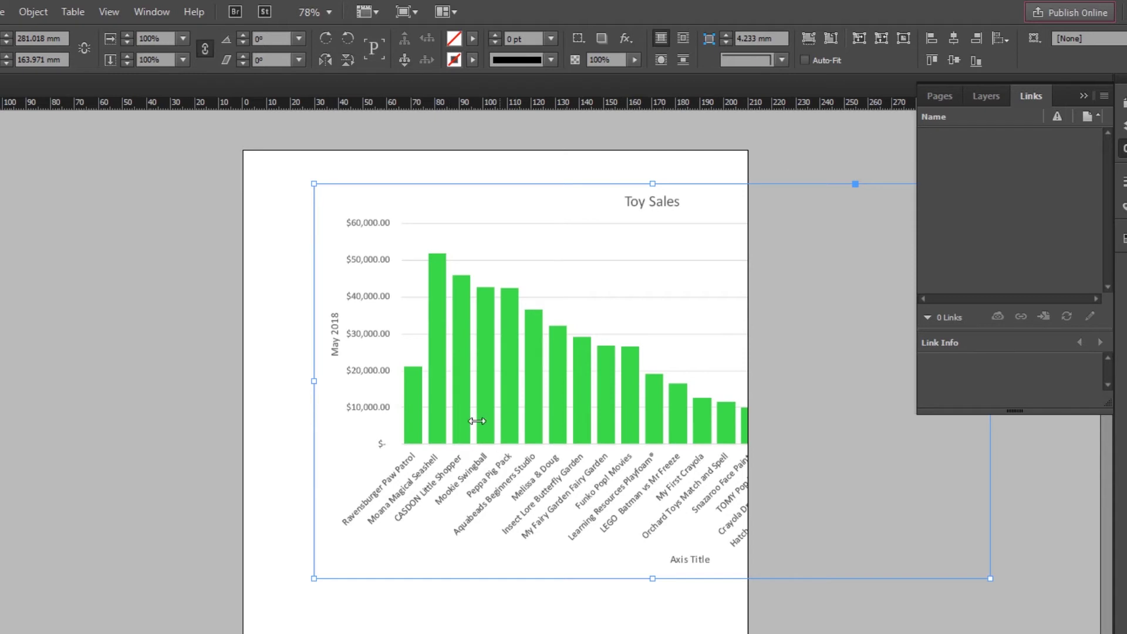
Step: Set the document's display performance to High Quality Display
click(115, 13)
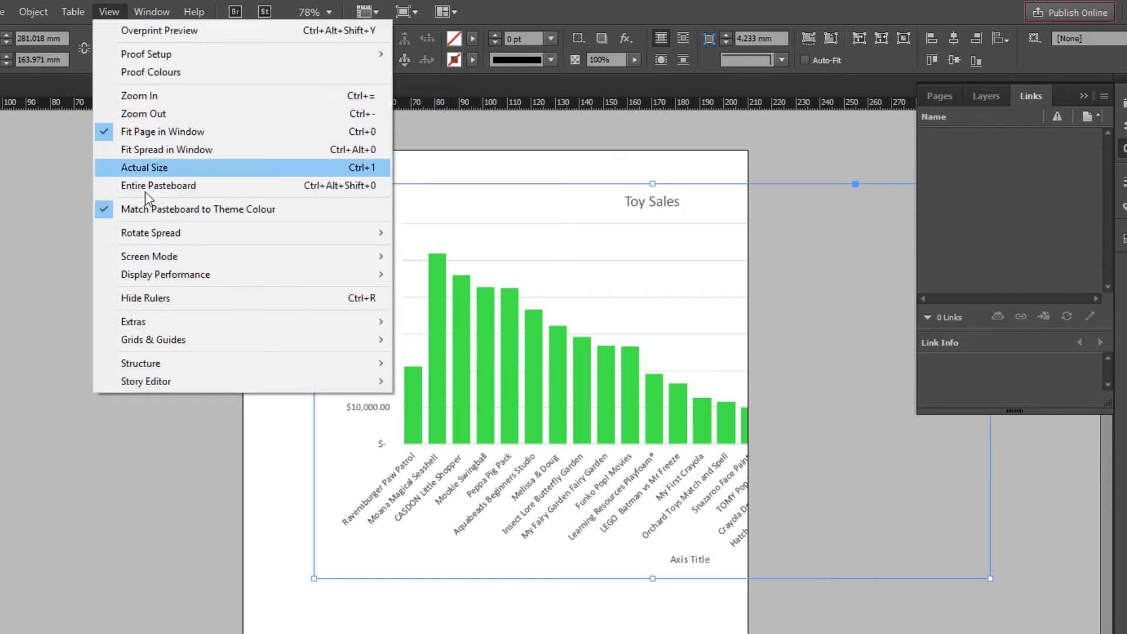
mouse_move(151, 278)
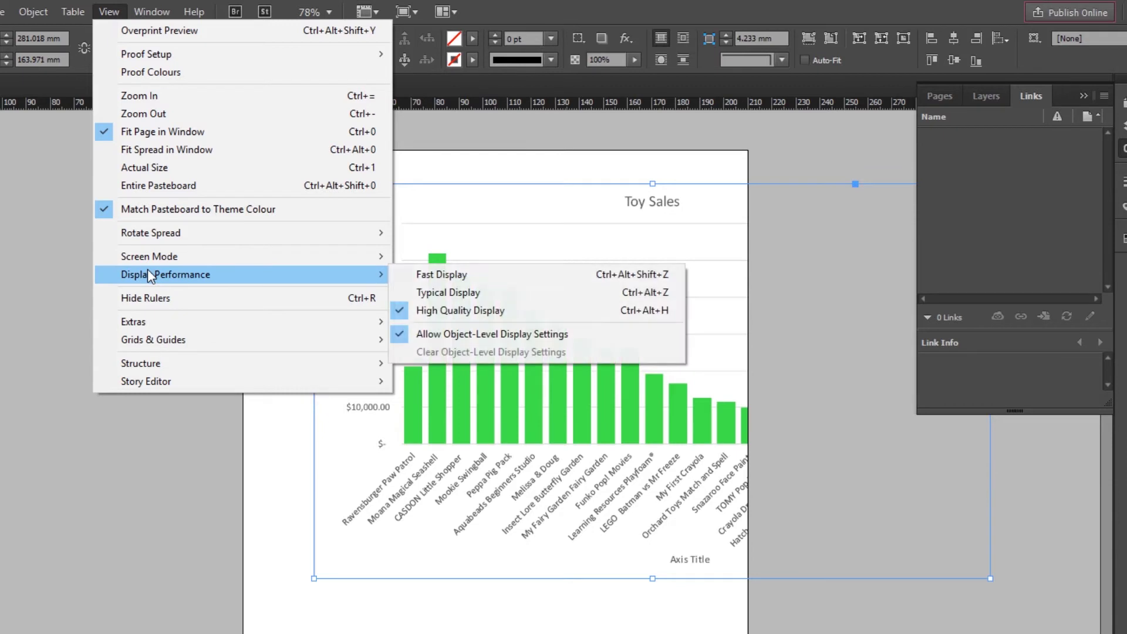
click(466, 310)
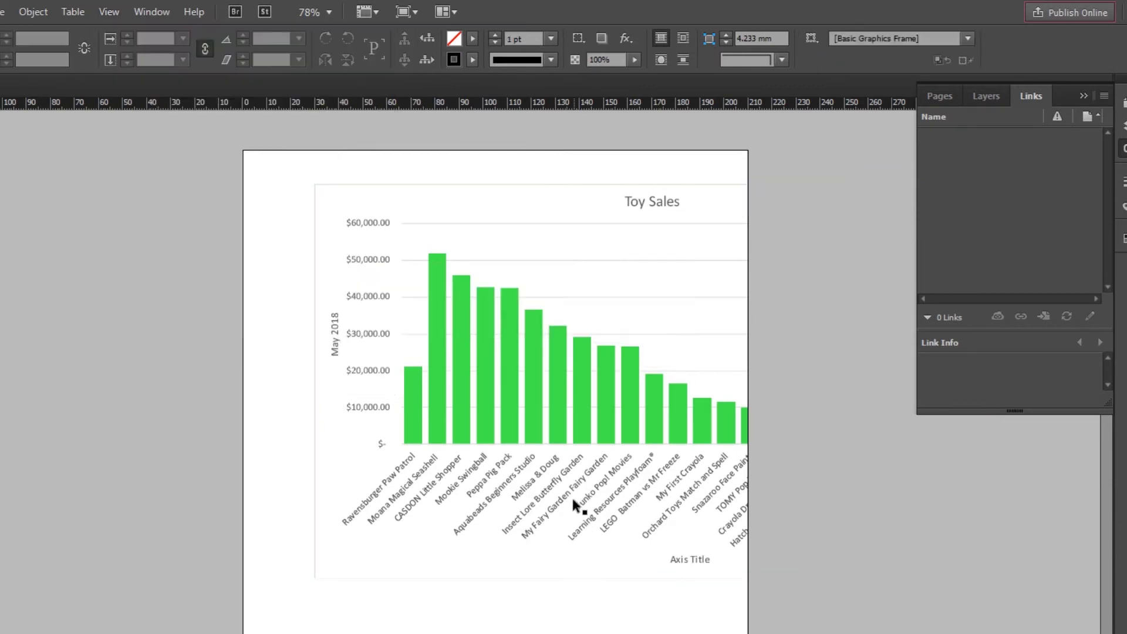
Step: Select the enlarged Toy Sales chart, shift it as one object, and delete it from the page
click(533, 416)
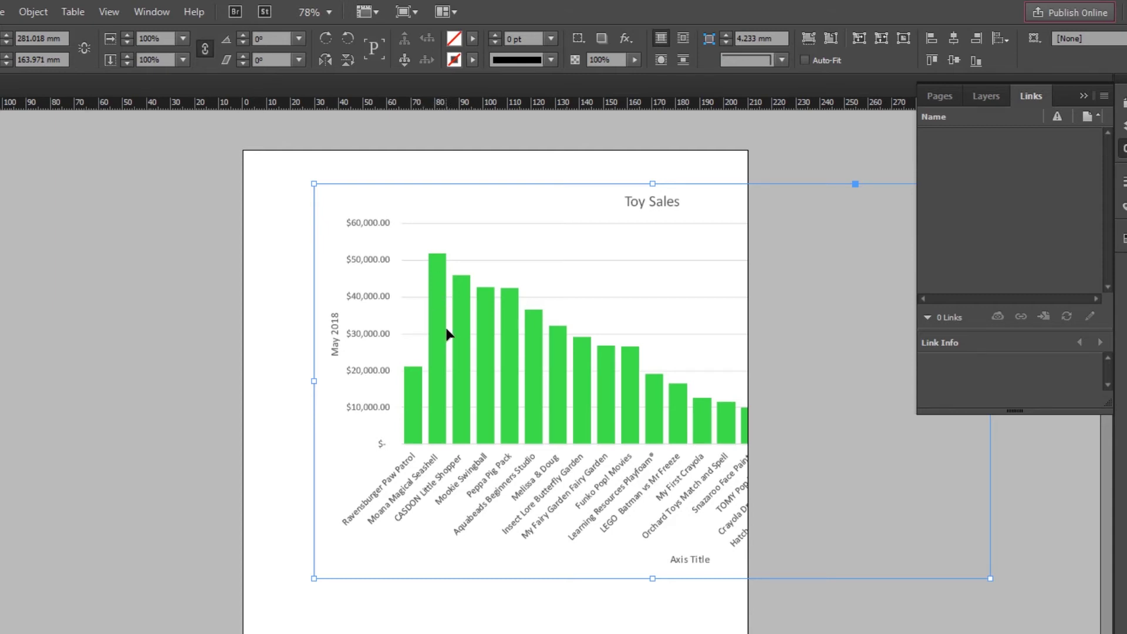
drag(507, 325, 388, 385)
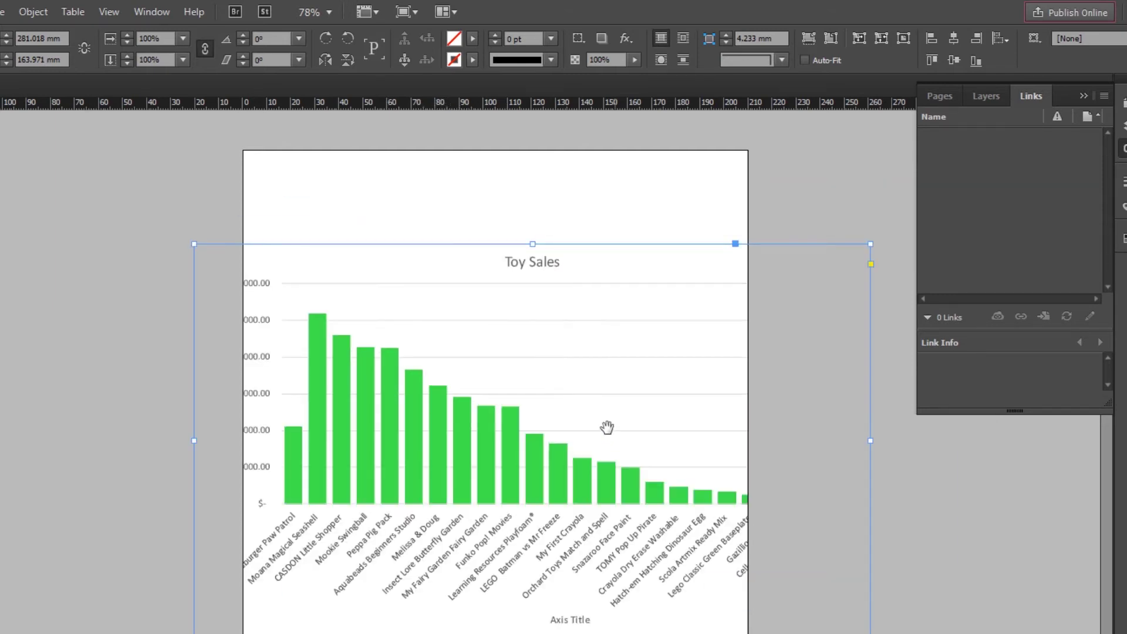
key(Delete)
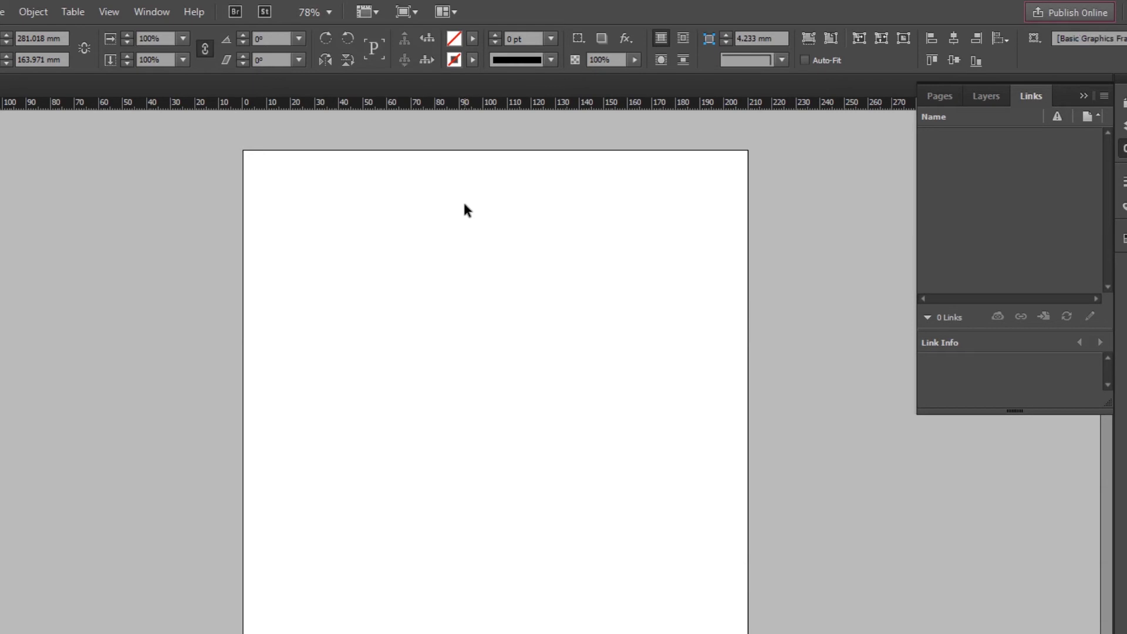
Step: Switch back to Illustrator and delete the whole recoloured Toy Sales chart from the artboard
key(alt+Tab)
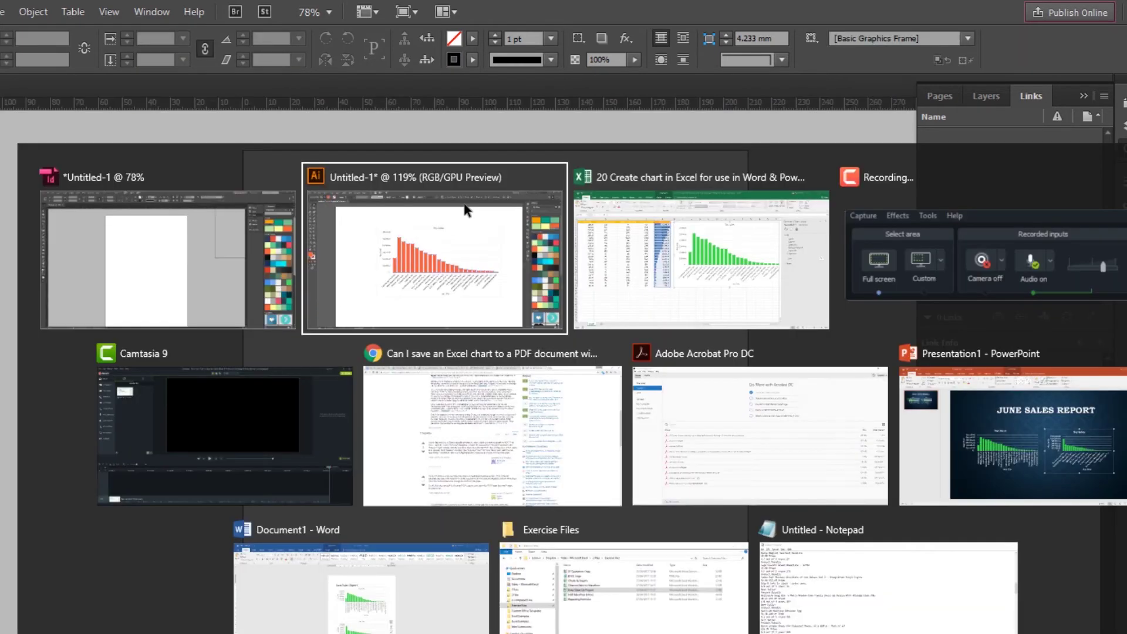
click(221, 396)
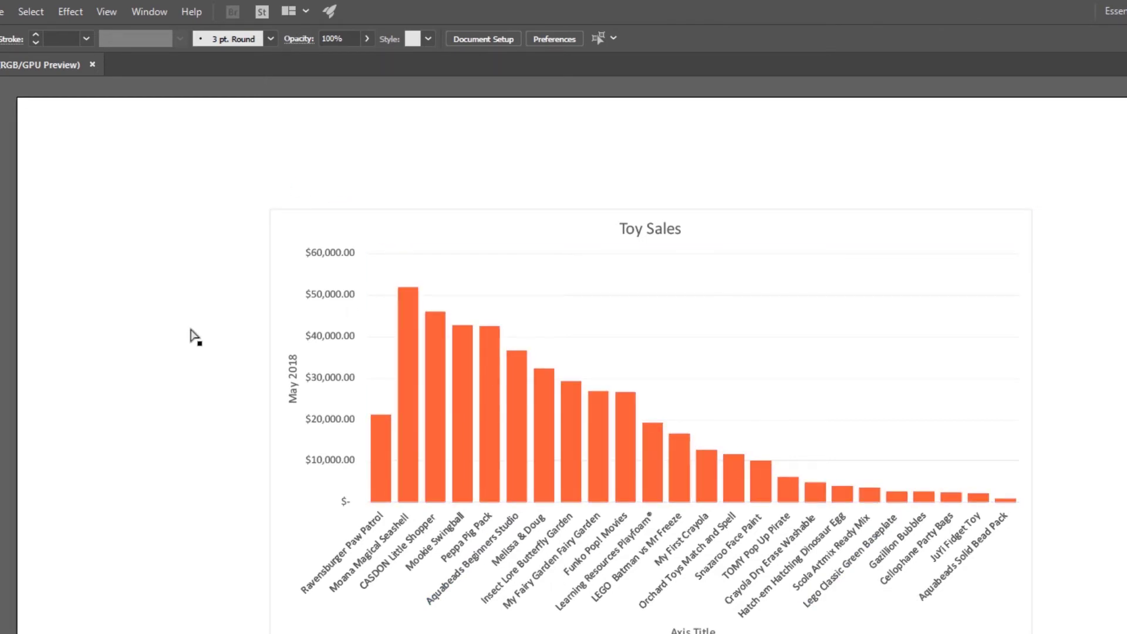
drag(244, 143, 944, 583)
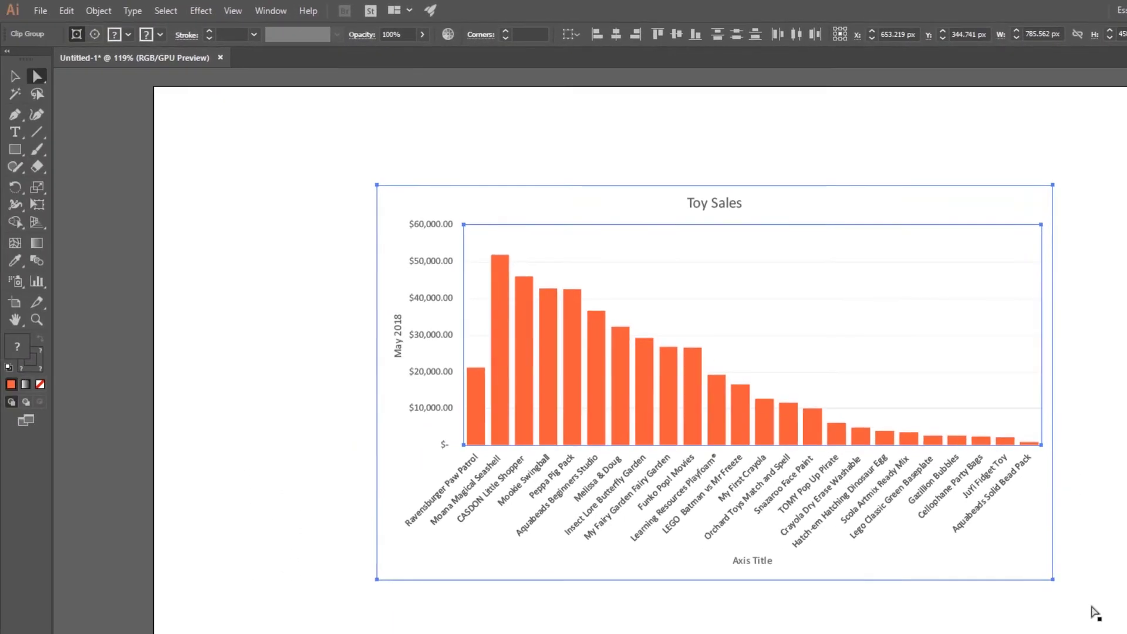
key(Delete)
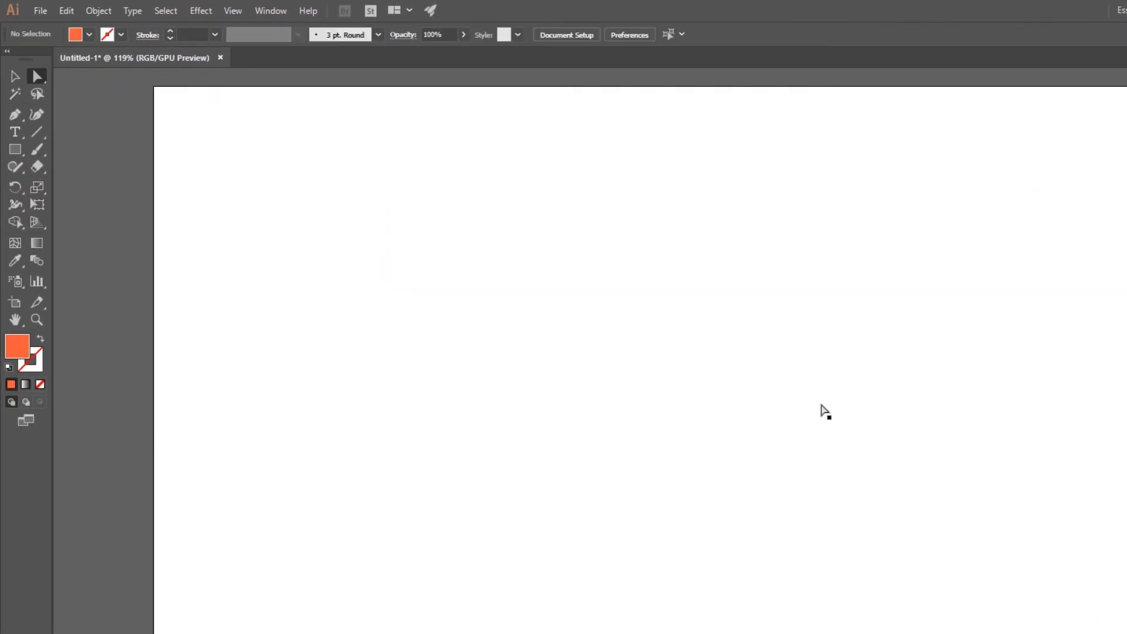
Step: Paste the Excel chart afresh into the Illustrator document and select all of its artwork for copying
key(ctrl+v)
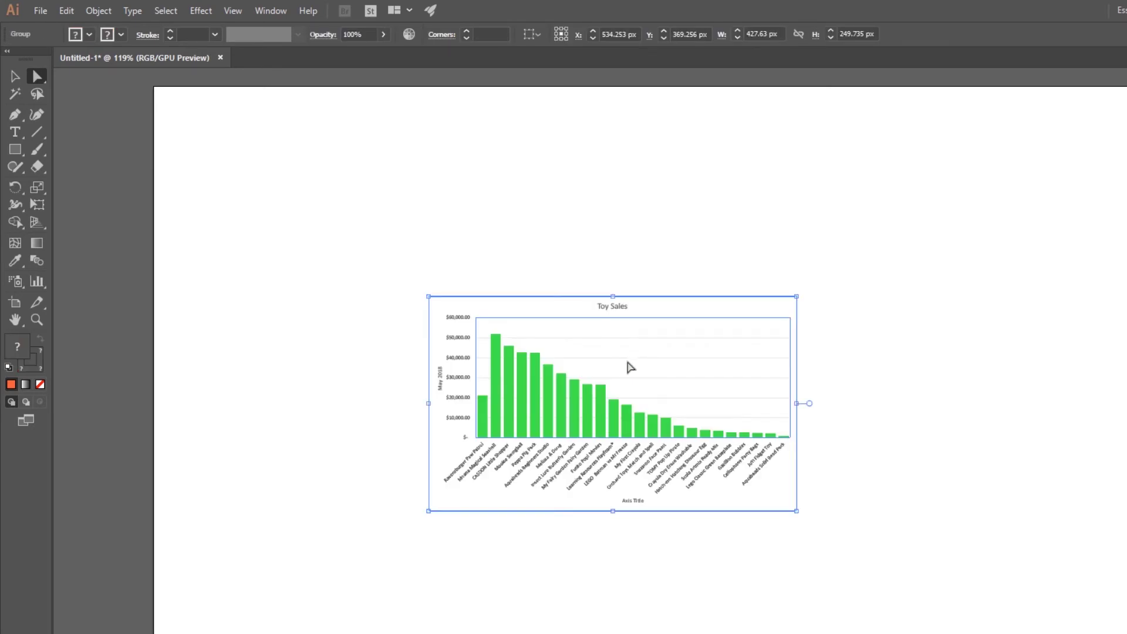
drag(390, 278, 886, 562)
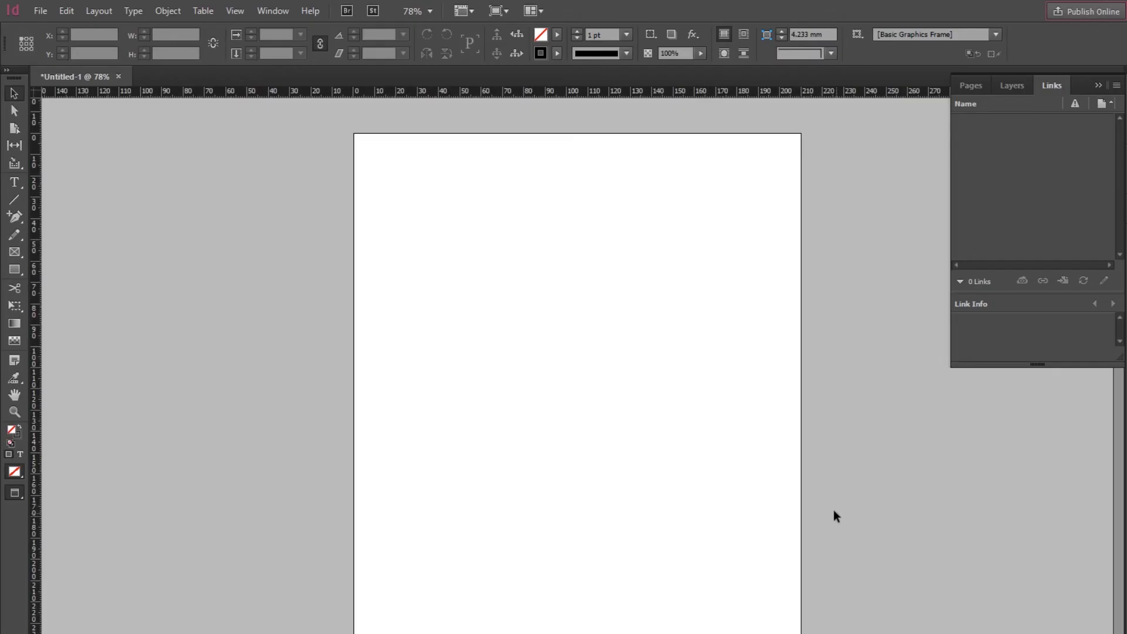
Step: Paste the chart artwork copied from Illustrator onto the empty InDesign page and ungroup it
key(ctrl+v)
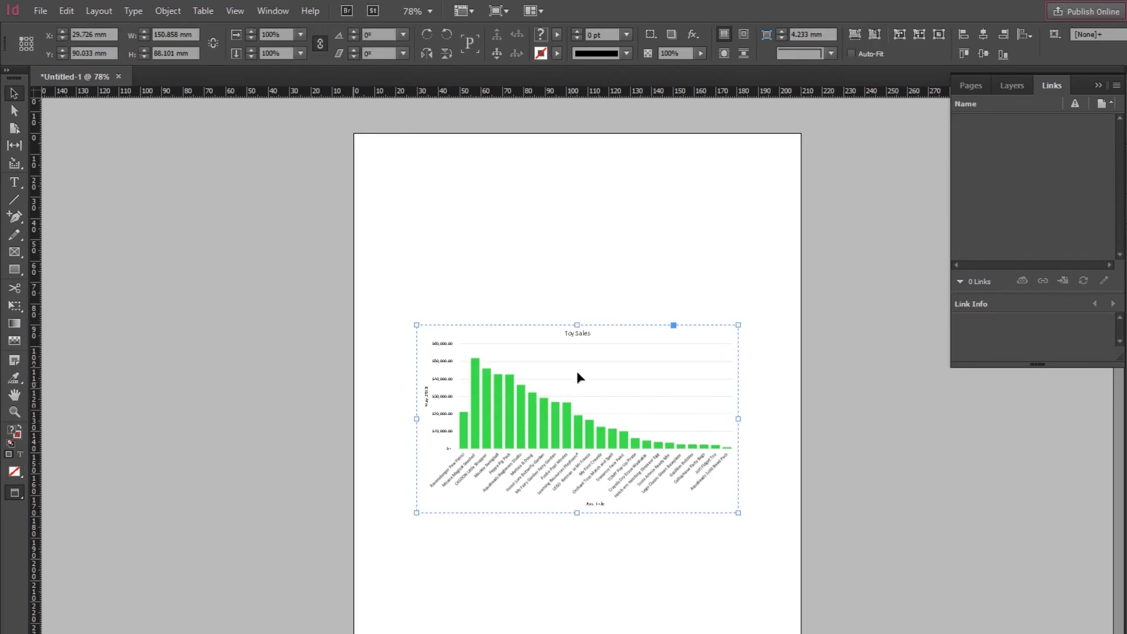
right_click(583, 355)
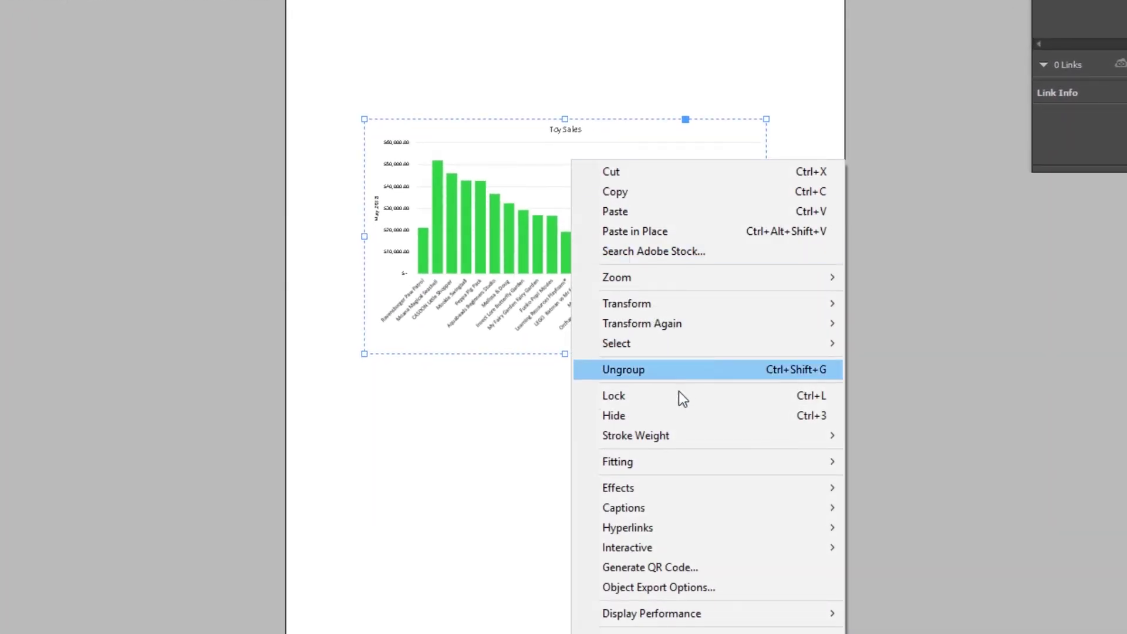
click(673, 368)
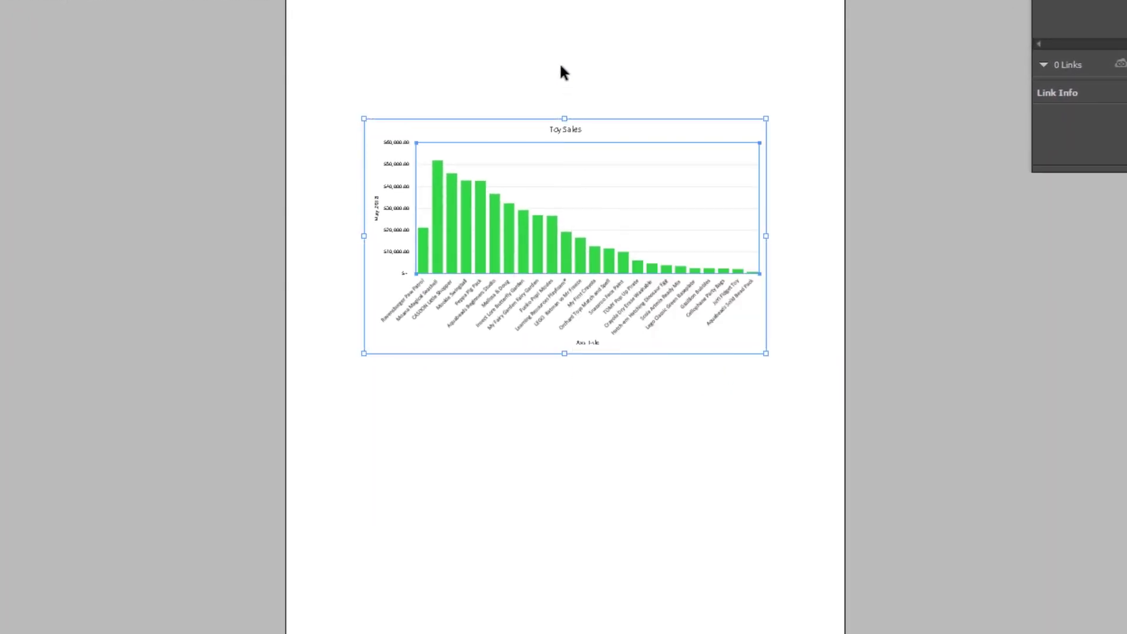
Step: Pull the ungrouped frames, titles, axis labels, gridlines and bars apart, placing the bars at about X 81, Y 54 mm
drag(493, 237, 493, 373)
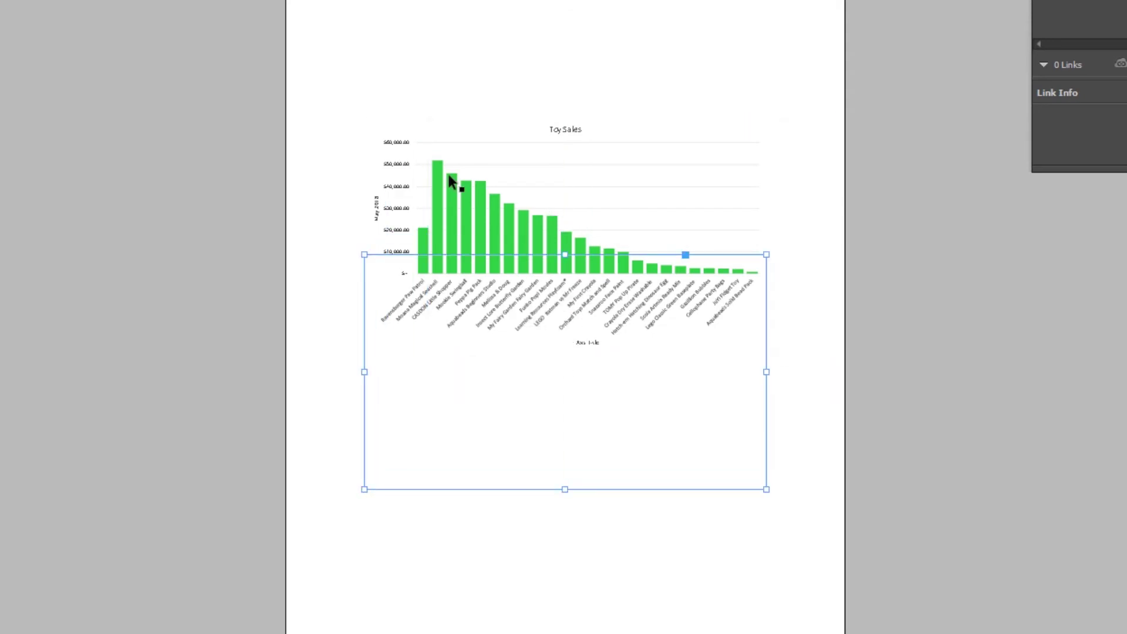
drag(449, 181, 477, 35)
drag(485, 276, 263, 317)
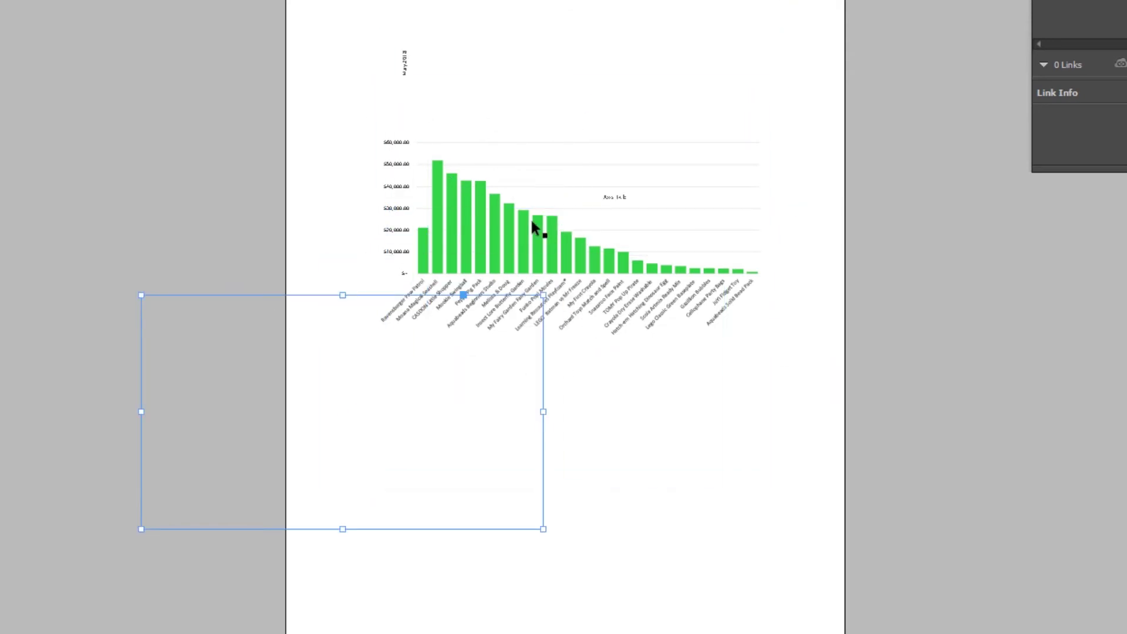
drag(646, 295, 403, 219)
drag(562, 216, 714, 392)
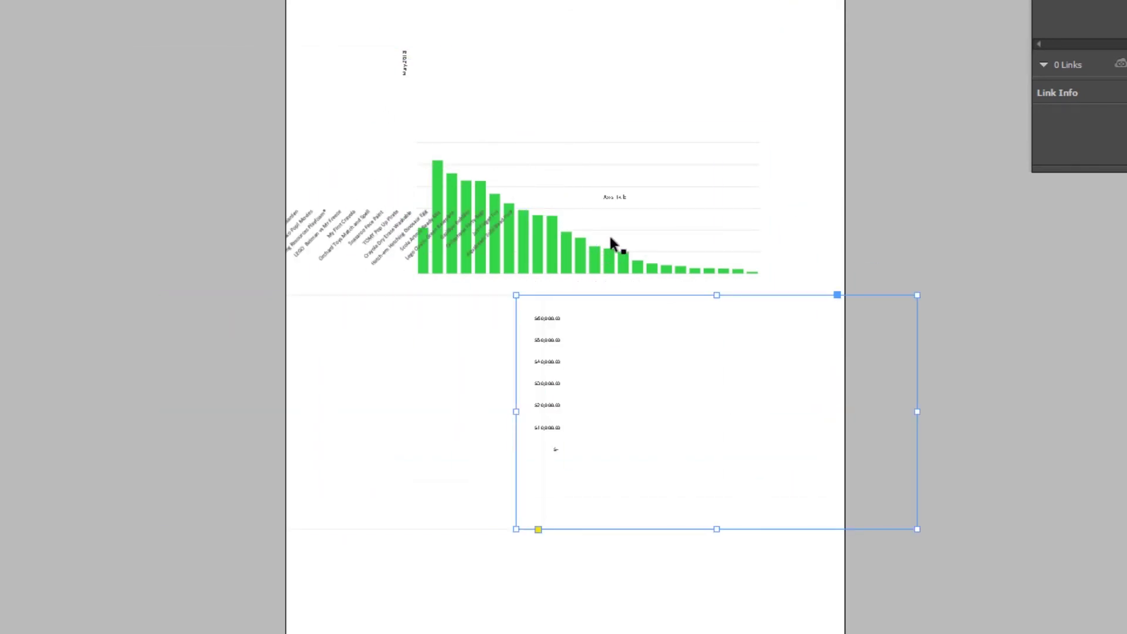
drag(611, 243, 767, 194)
drag(643, 235, 872, 327)
drag(593, 246, 654, 133)
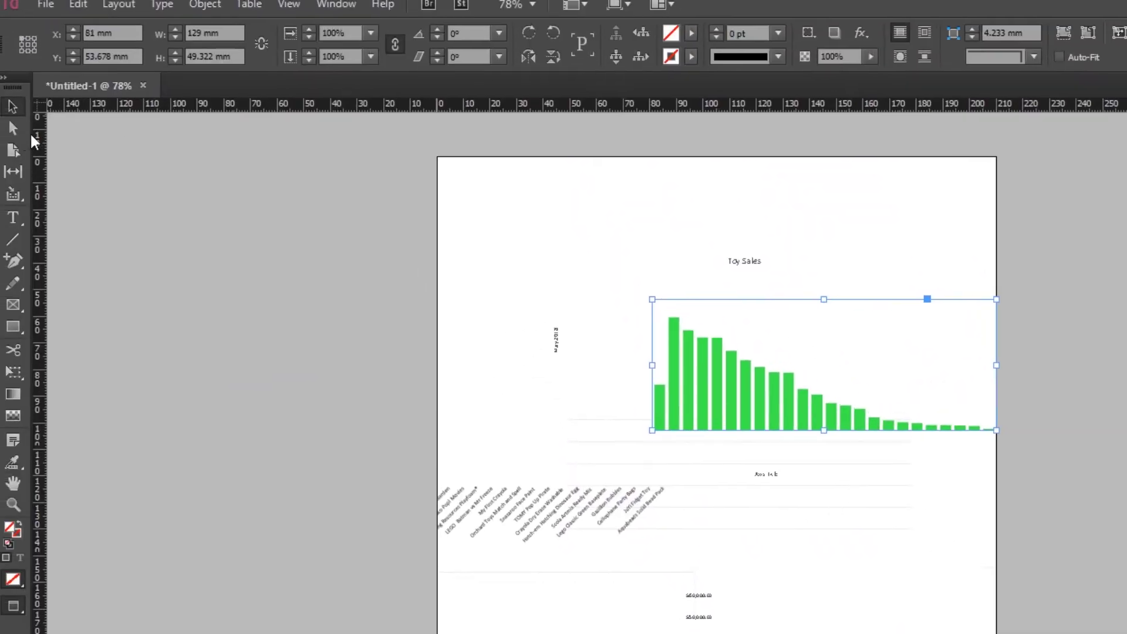
Step: Select the overlapping frame around the bars with the Direct Selection tool and delete it together with the chart and axis titles
click(684, 415)
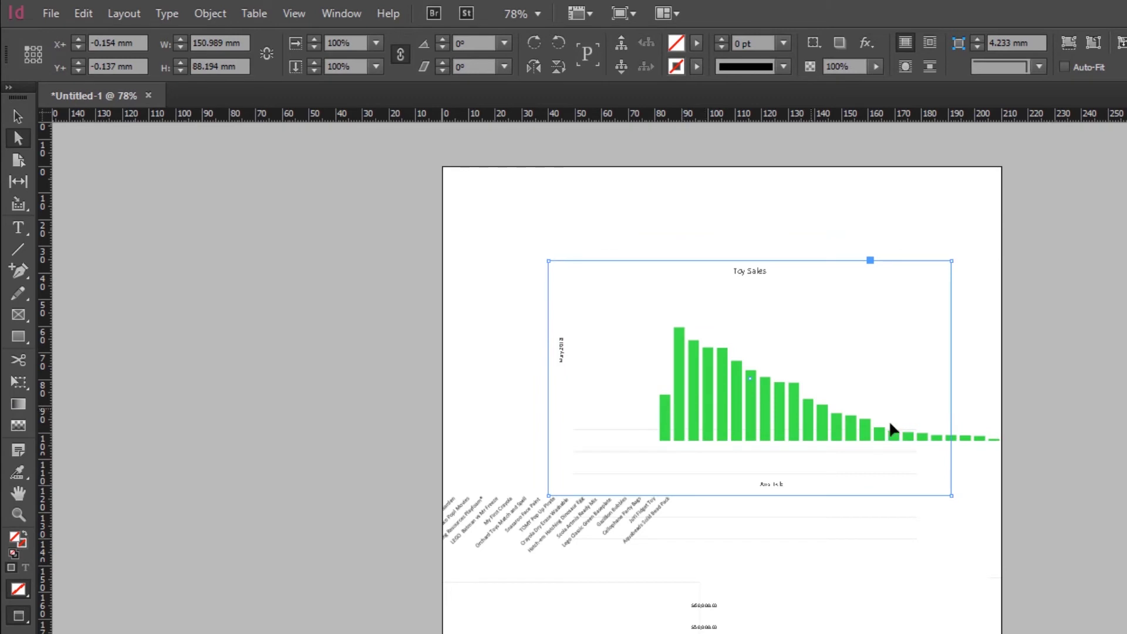
click(988, 437)
click(923, 438)
mouse_move(898, 434)
mouse_down()
mouse_move(467, 473)
mouse_move(899, 435)
mouse_up()
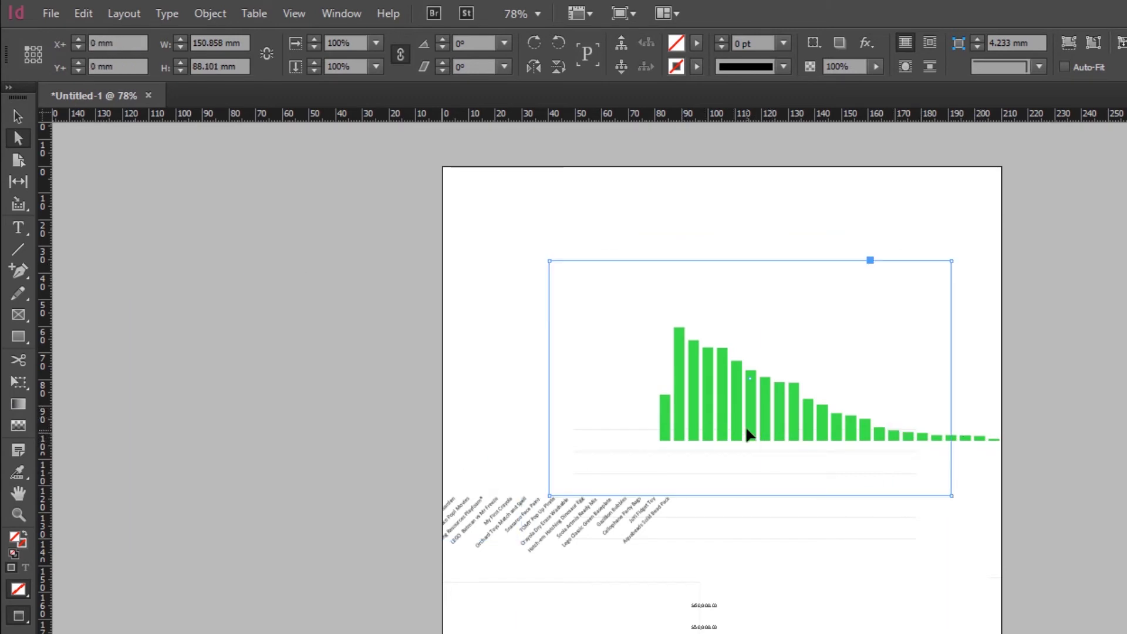
Step: Try moving the artwork over the bars, undo that move, and select the whole green bar group
drag(774, 395, 806, 288)
key(ctrl+z)
key(v)
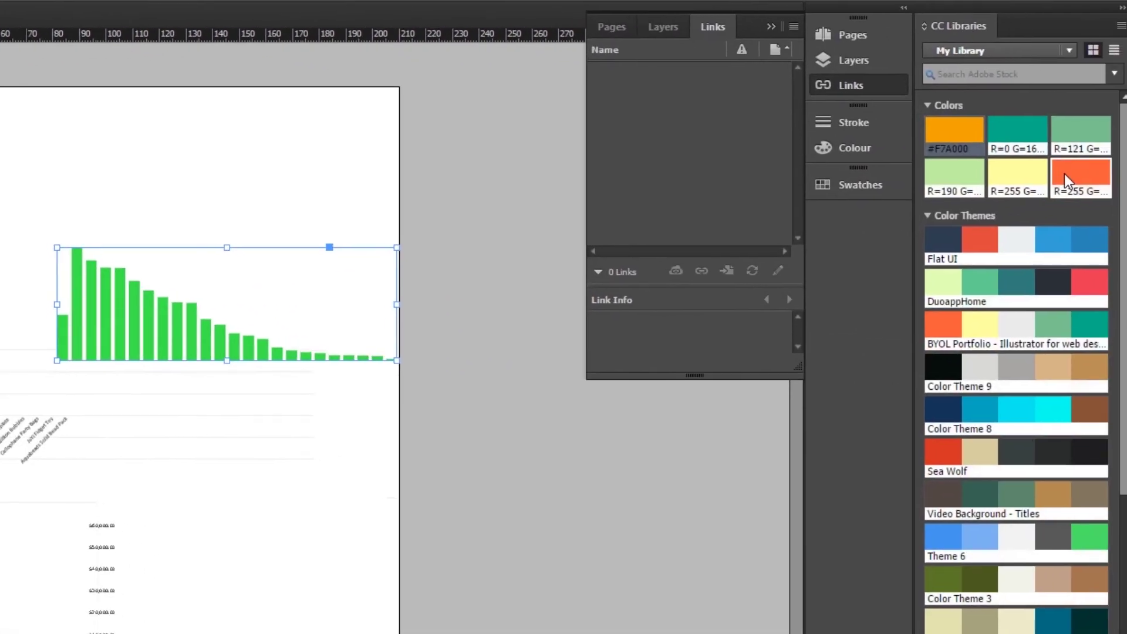
Step: Recolour the selected green bar group with the orange-red library swatch whose red value is 255
click(1064, 173)
click(238, 289)
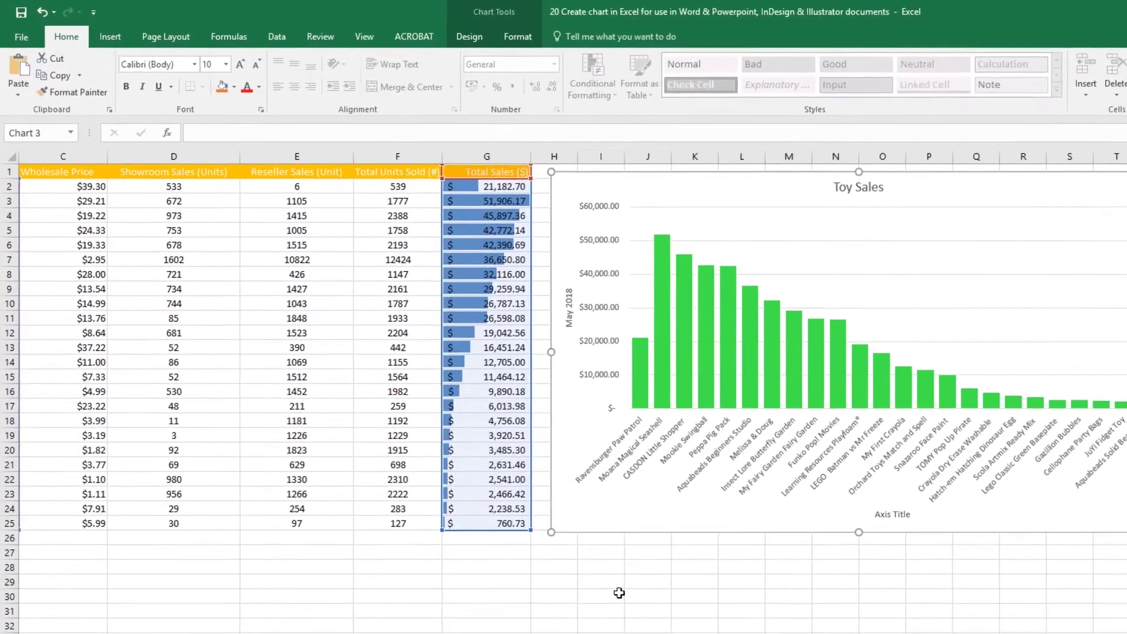
Step: In Excel, start a PDF/XPS export of the selected Toy Sales chart and check its publishing options without changing them
click(743, 185)
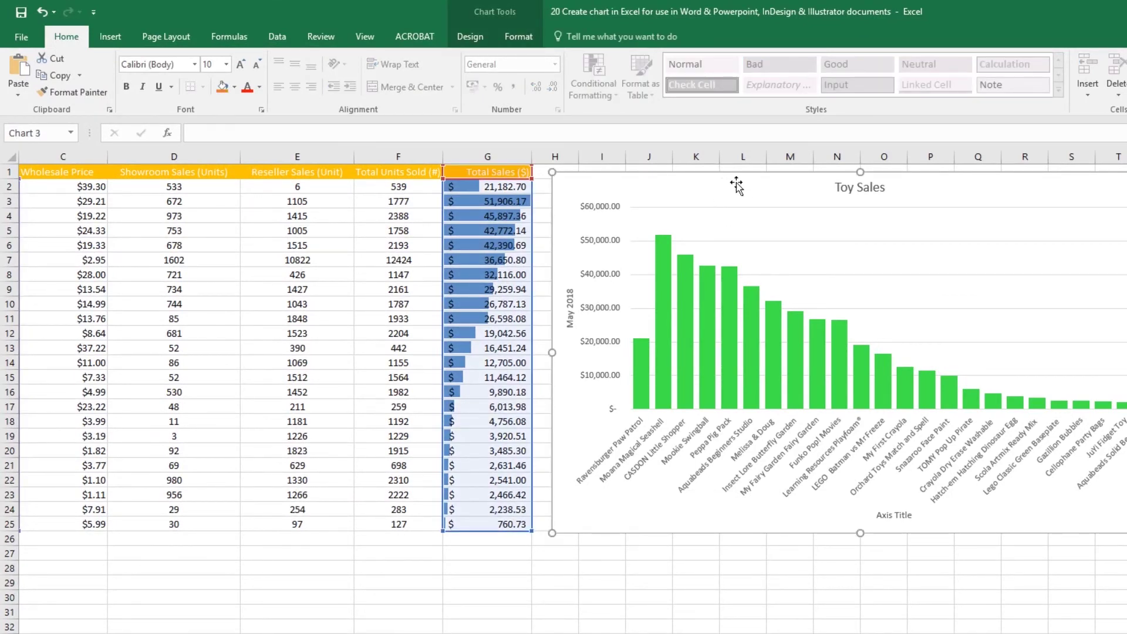
click(21, 40)
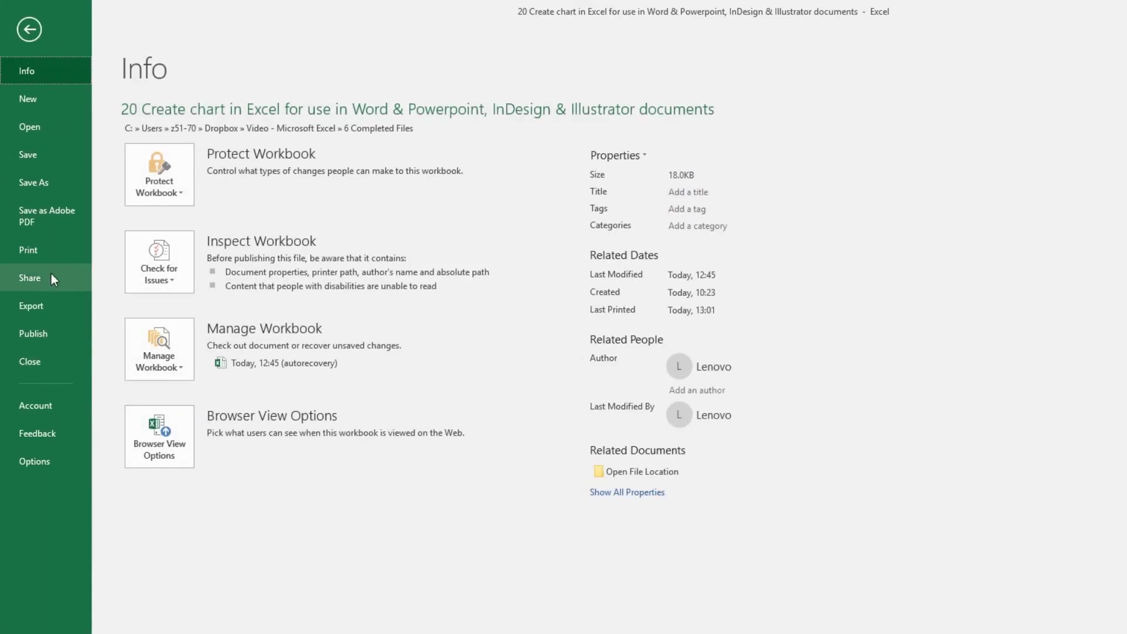
click(41, 315)
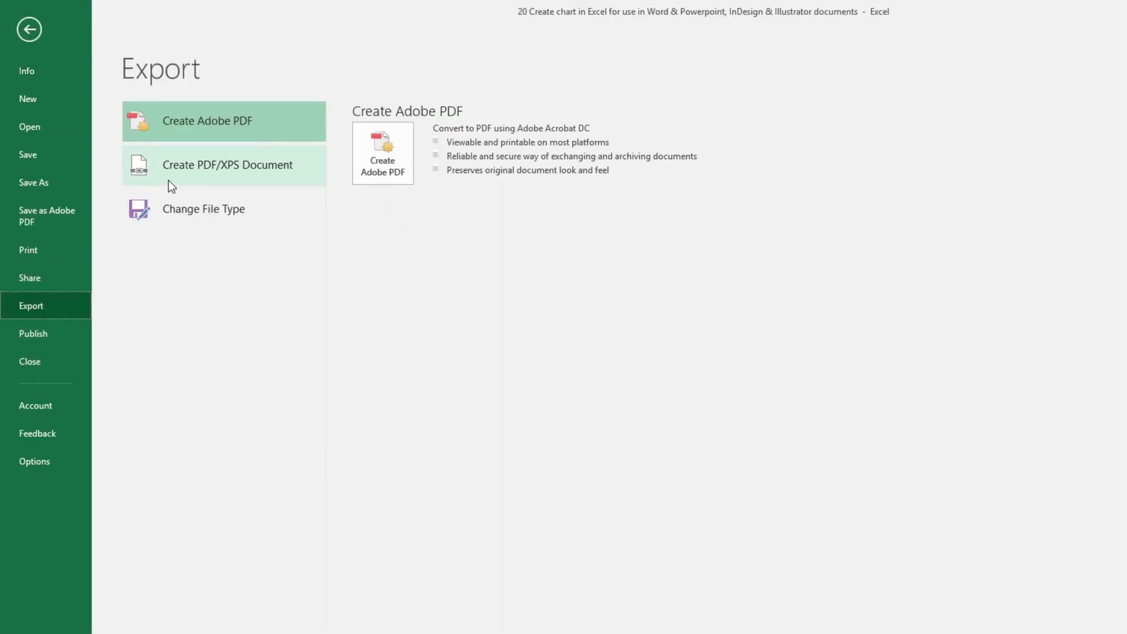
click(182, 174)
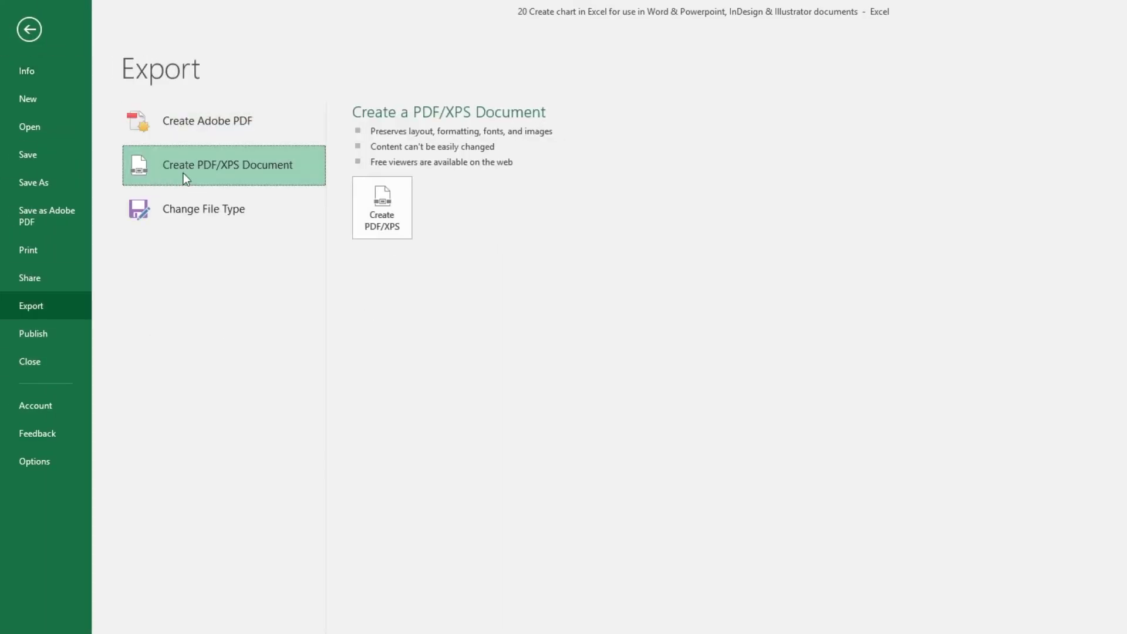
click(379, 212)
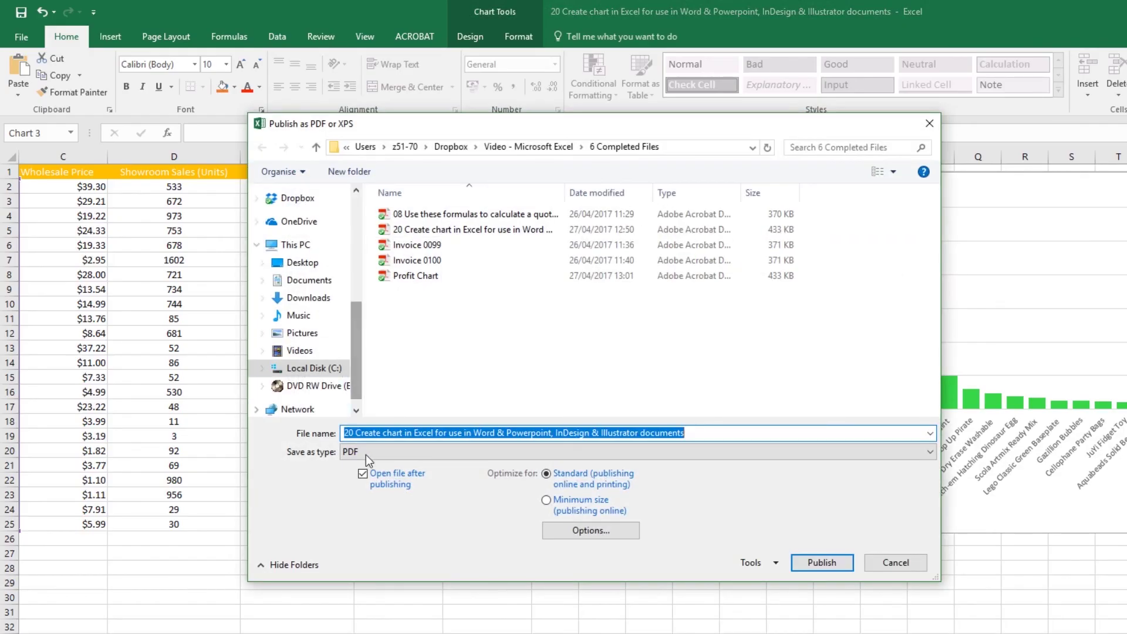
click(598, 531)
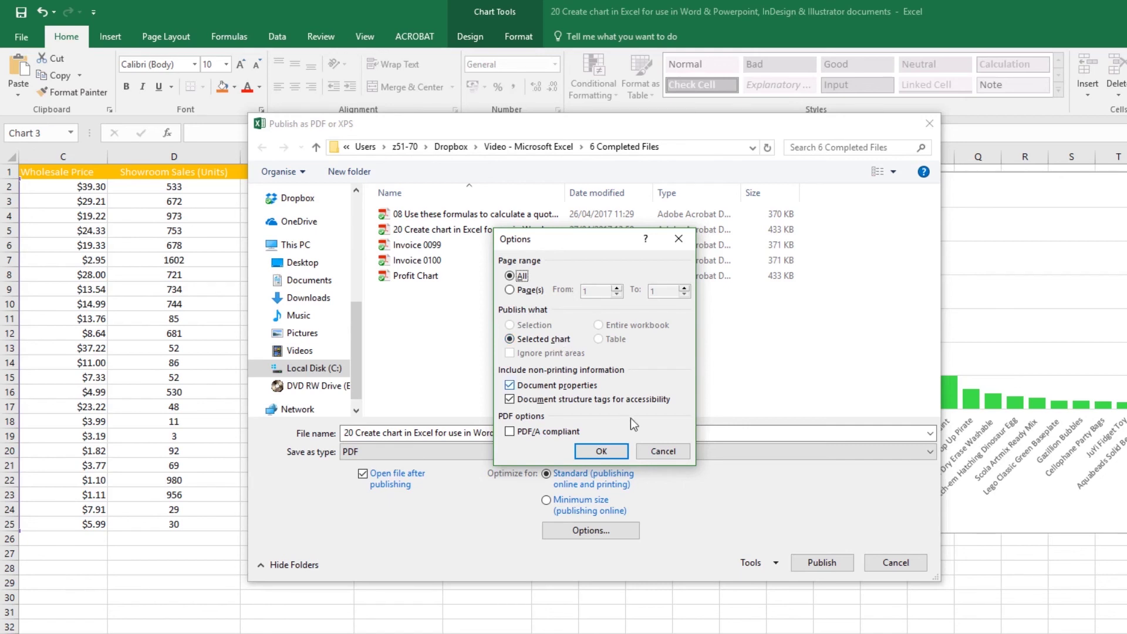
click(661, 450)
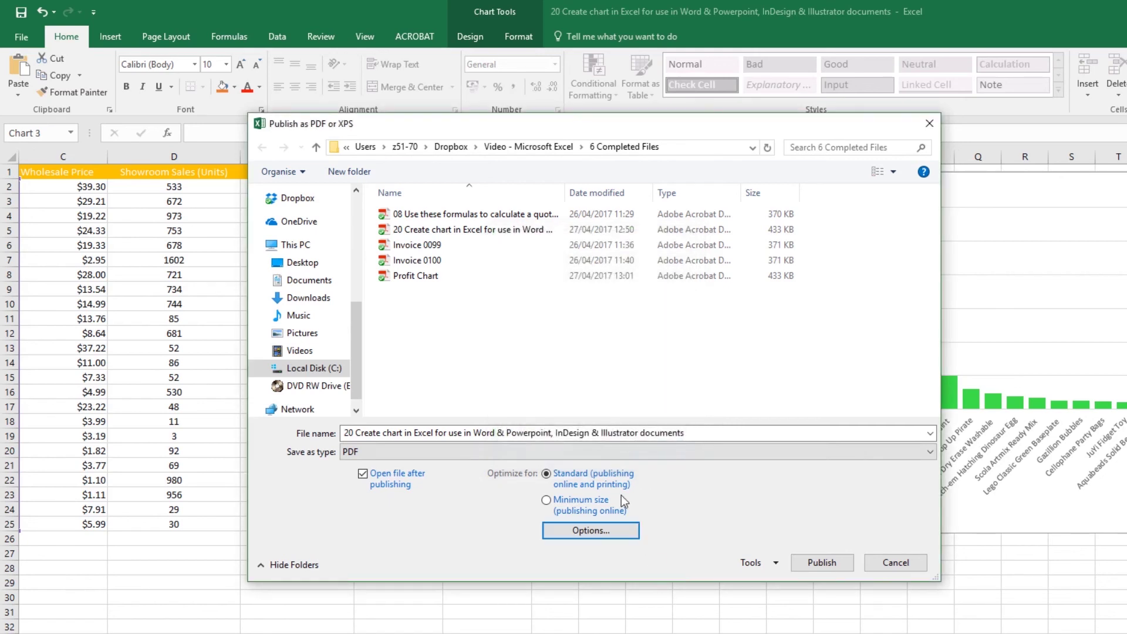
Step: Name the PDF file Profit Chart 2018 and publish it to the 6 Completed Files folder
triple_click(514, 430)
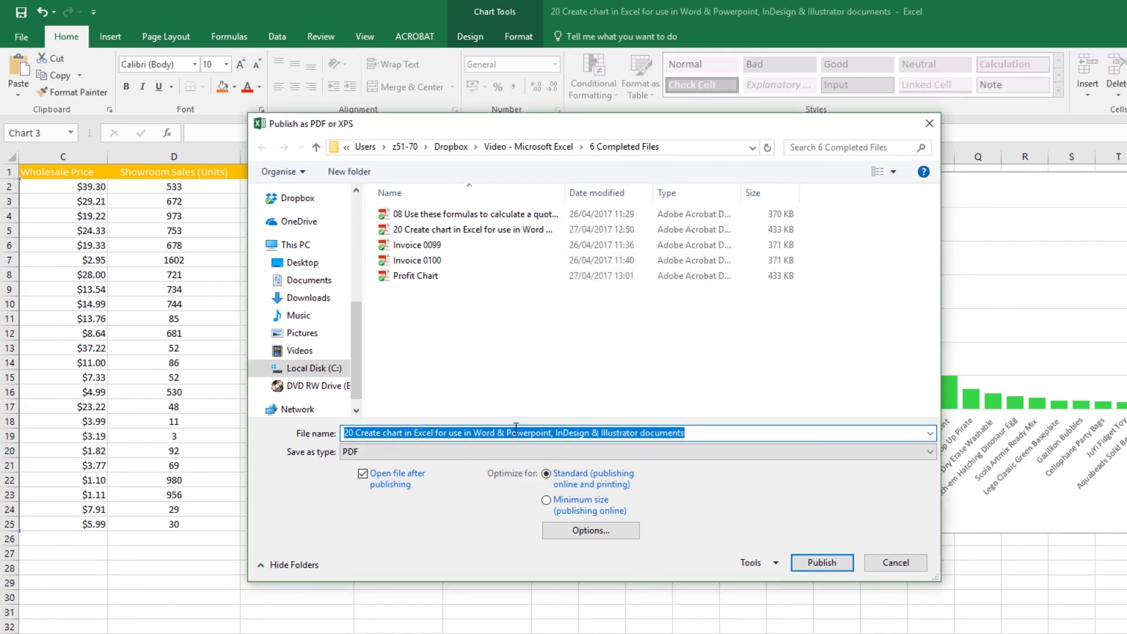
text(Profti C)
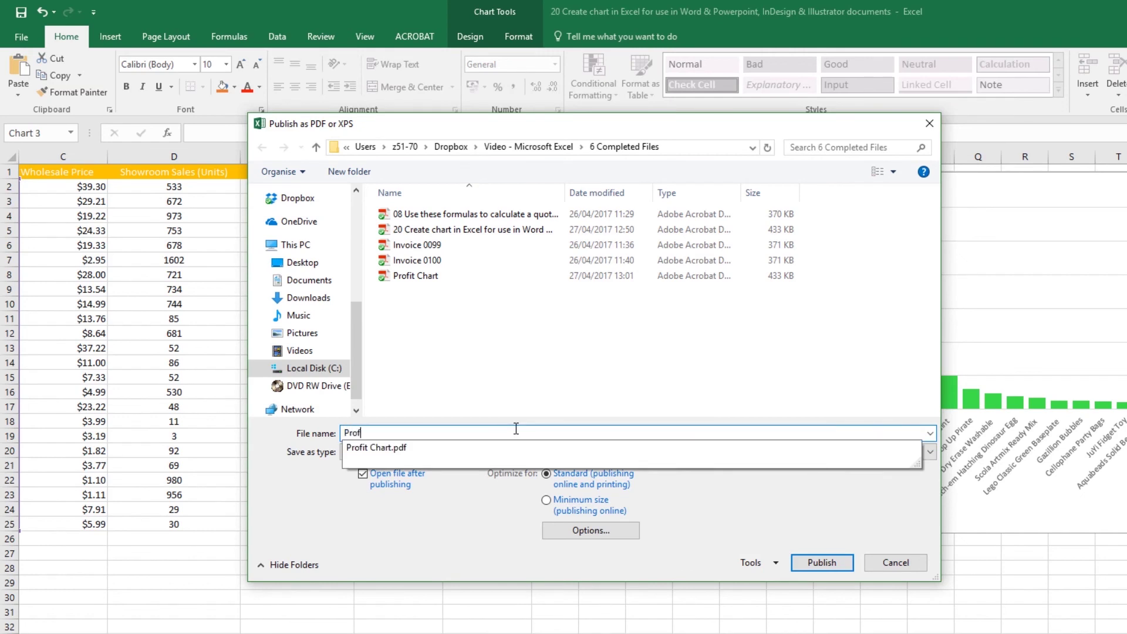
key(BackSpace)
key(BackSpace)
text(it Chart 2018)
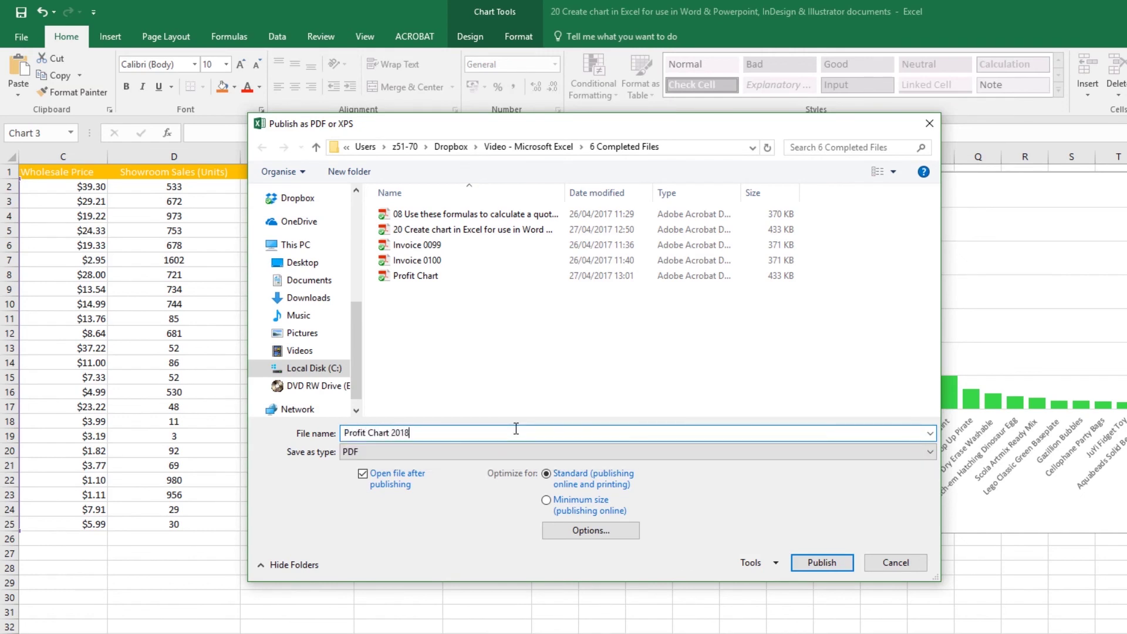
key(Return)
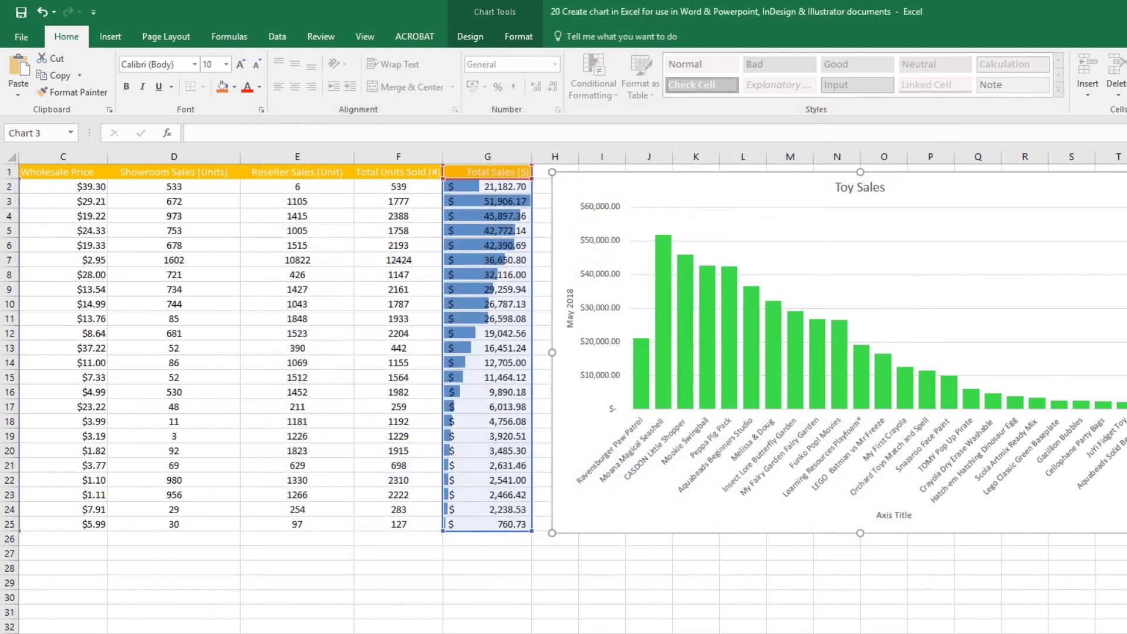